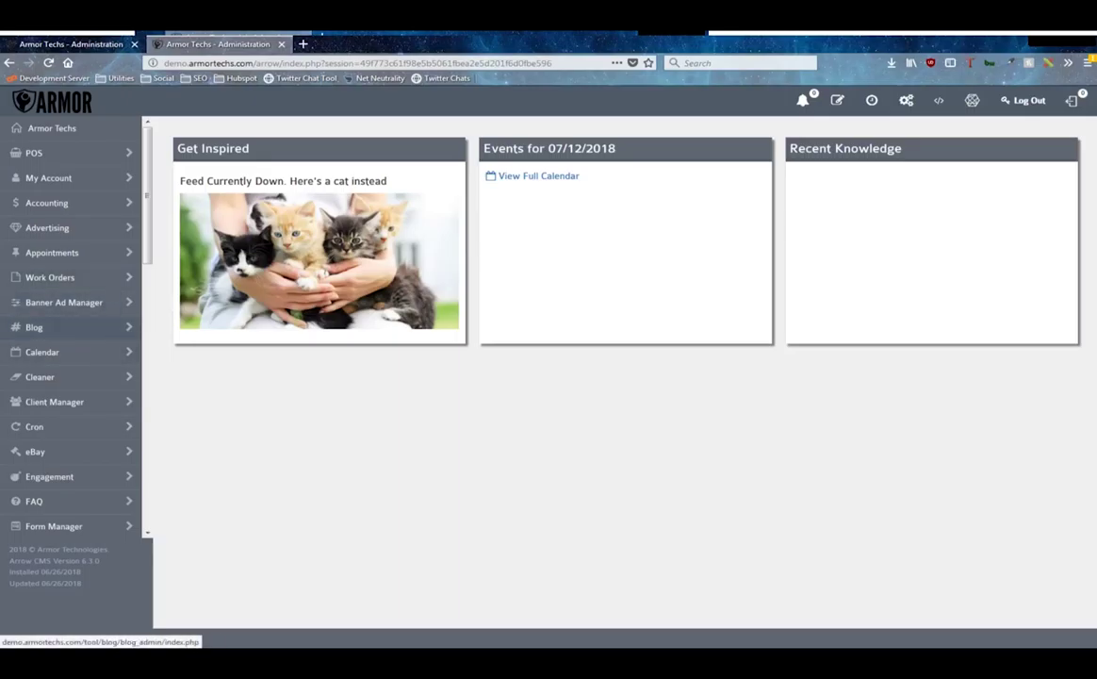
# Open the Blog dashboard and look over its featured, recent, scheduled and draft post sections.
pyautogui.click(85, 328)
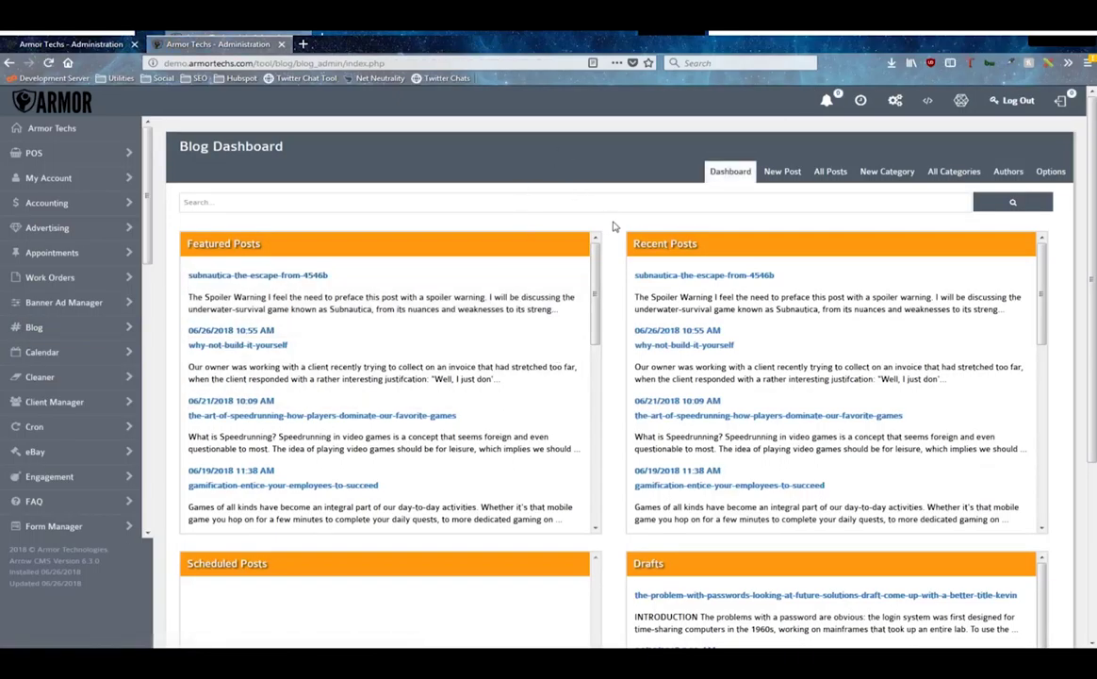
pyautogui.scroll(-4, 615, 228)
pyautogui.scroll(4, 637, 324)
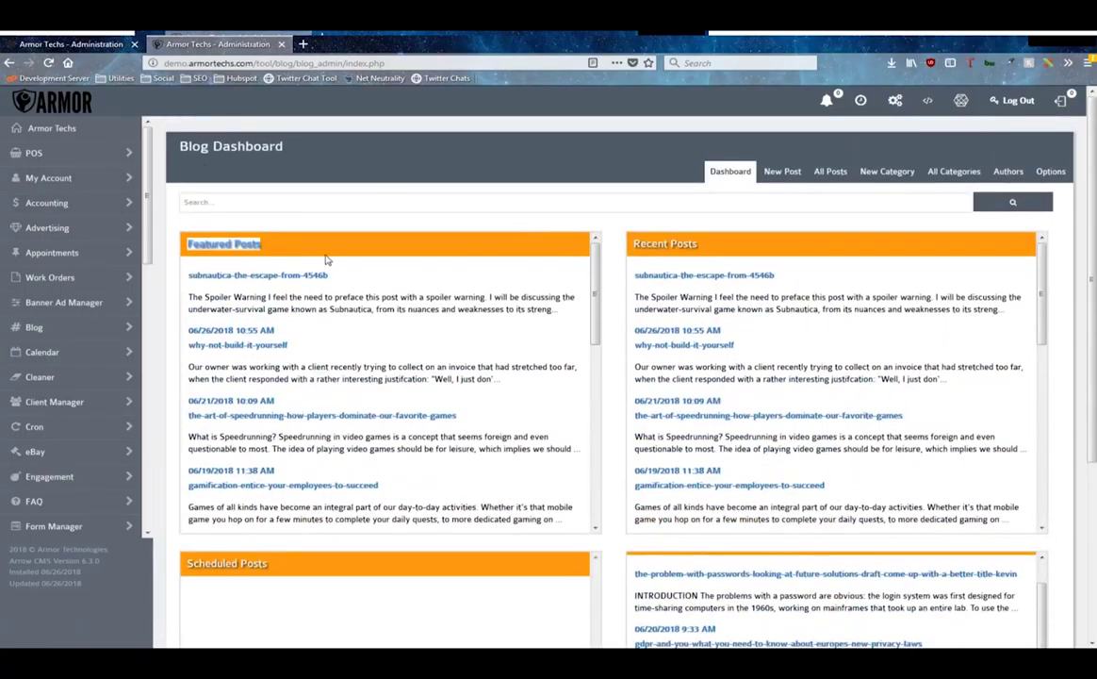
pyautogui.scroll(-6, 655, 386)
pyautogui.scroll(4, 477, 374)
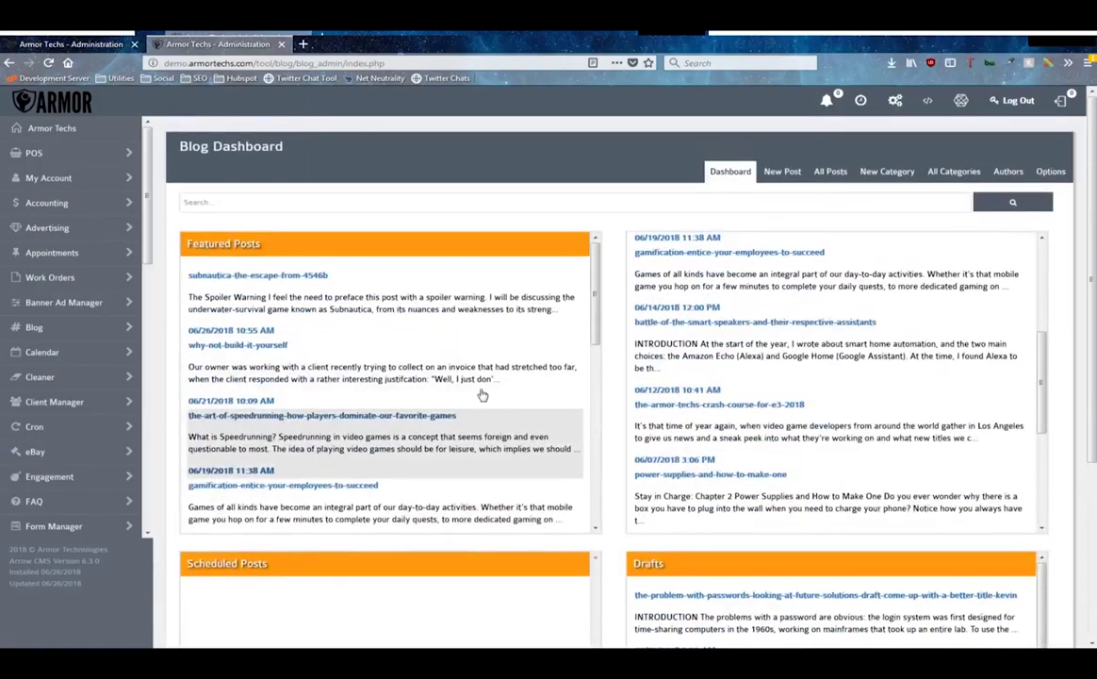
pyautogui.scroll(4, 838, 363)
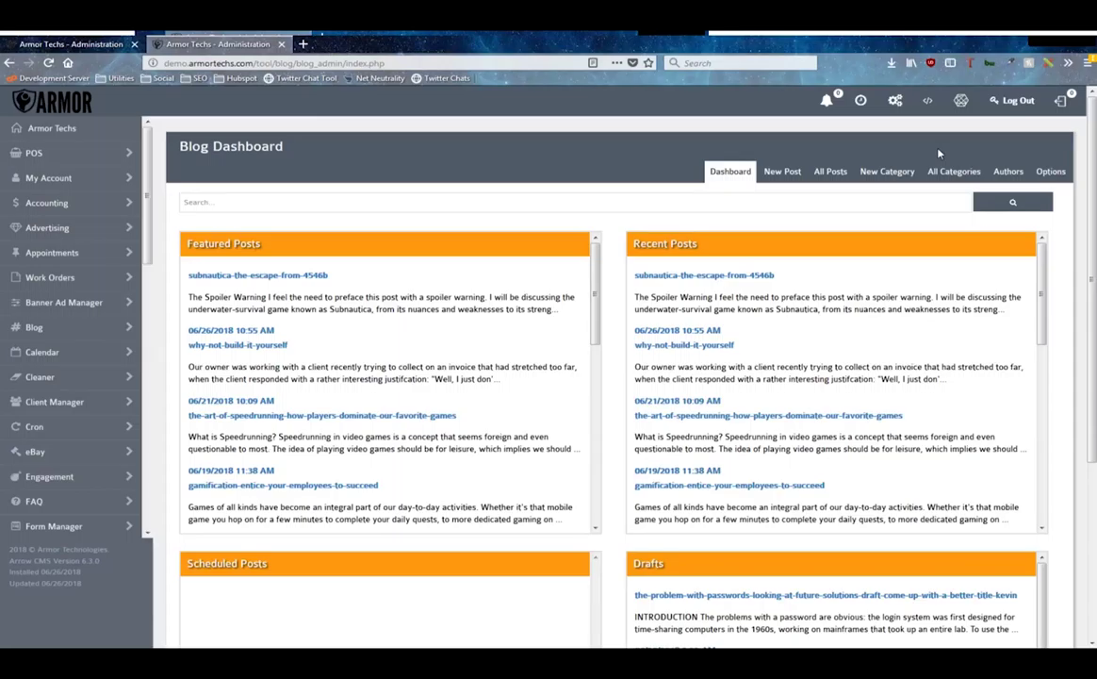
# Open armortechs.com in a new browser tab and view the blog posts featured under Attend, Learn, & Explore.
pyautogui.click(303, 43)
pyautogui.write('armortechs.com/')
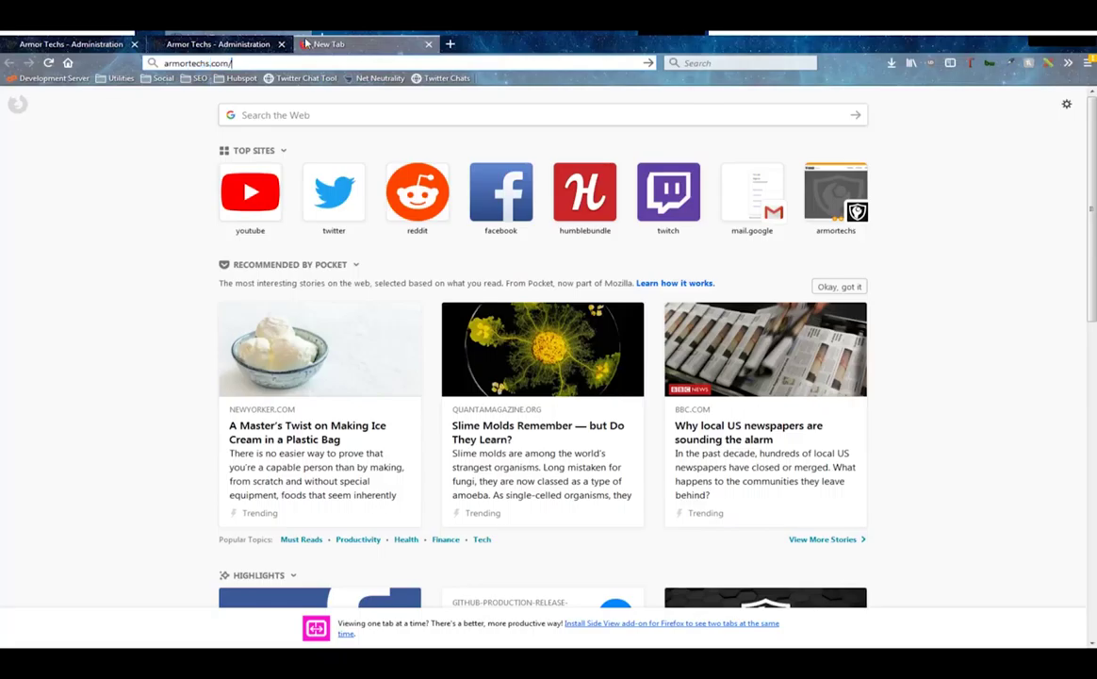
pyautogui.press('Return')
pyautogui.scroll(-10, 544, 301)
pyautogui.scroll(-10, 487, 310)
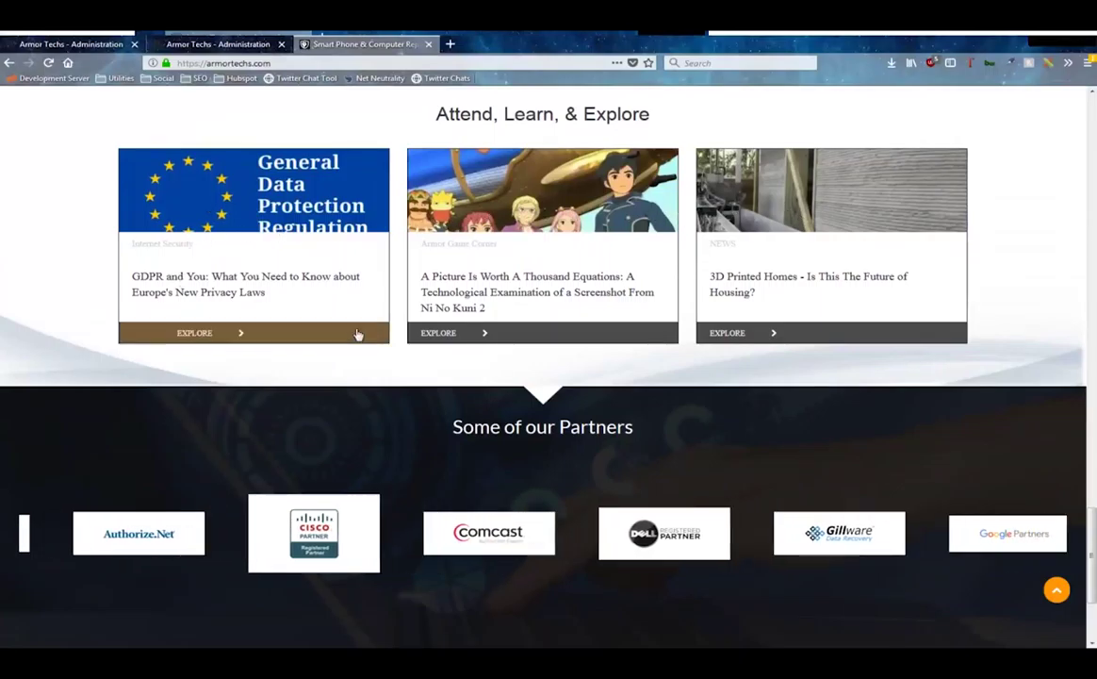
# Return to the blog dashboard and review the Recent Posts, Scheduled Posts and Drafts sections.
pyautogui.click(217, 43)
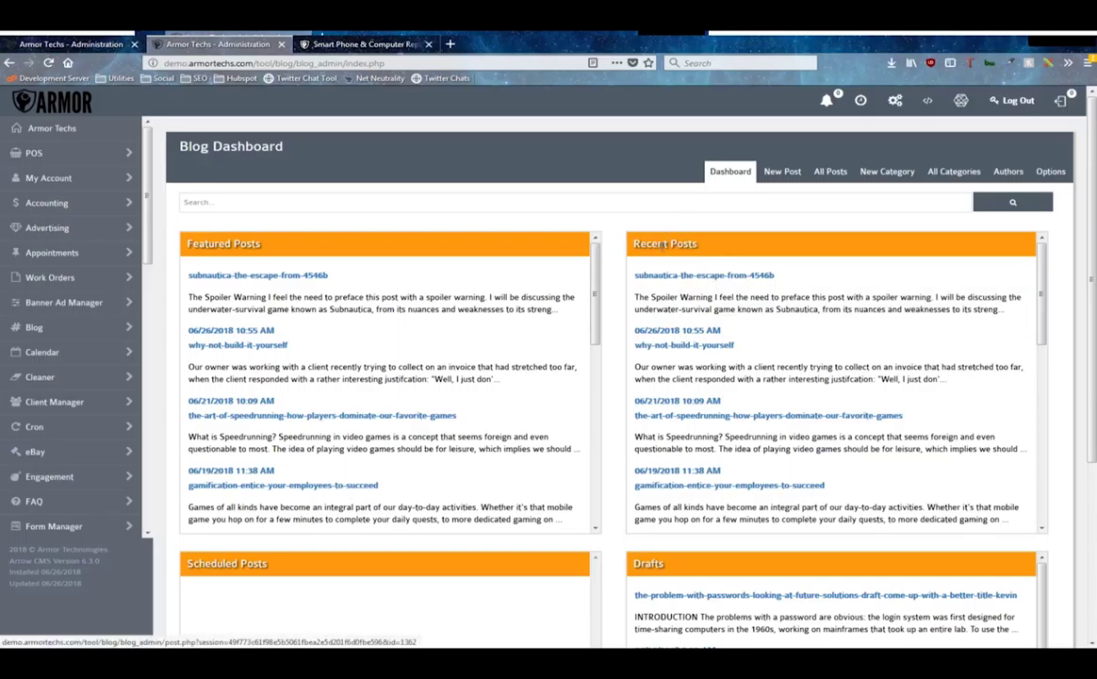
pyautogui.scroll(-5, 641, 531)
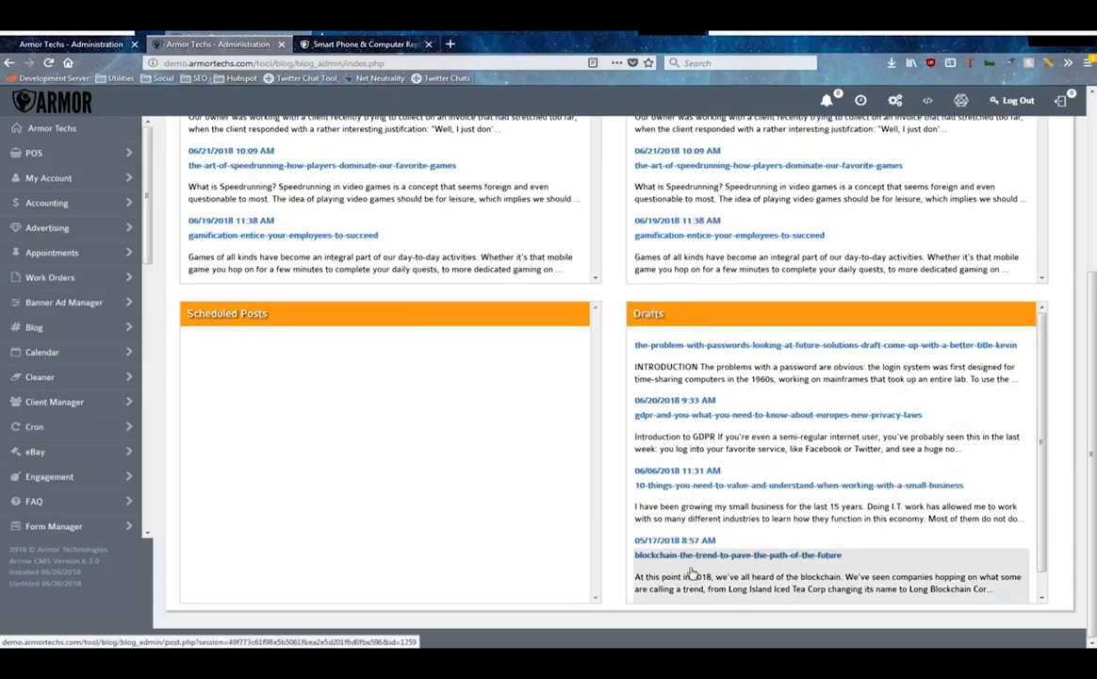
pyautogui.scroll(5, 644, 330)
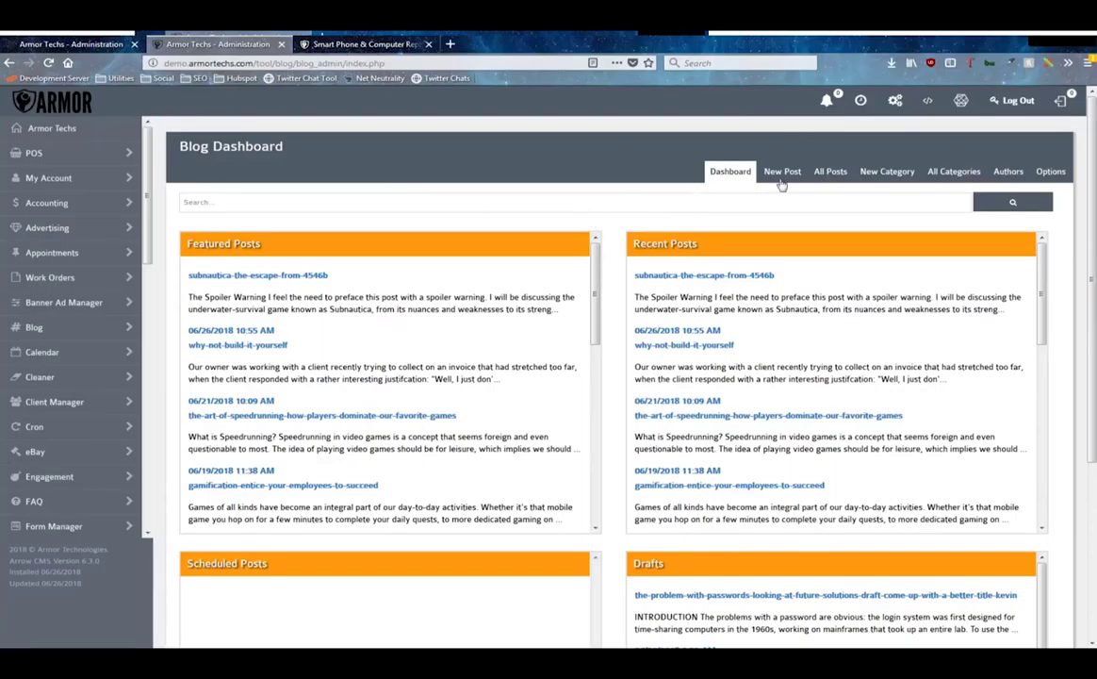
# Open the blog options and compare the Summary Length setting with the post summaries on the public Insights page.
pyautogui.click(1051, 171)
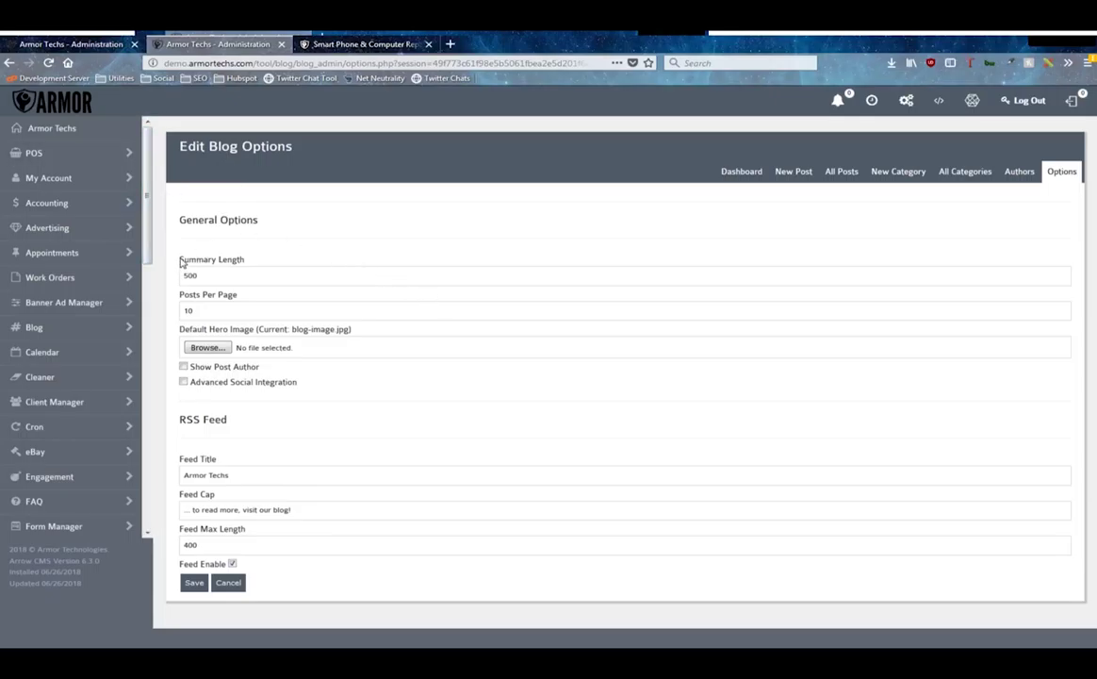
pyautogui.moveTo(182, 263); pyautogui.dragTo(277, 262)
pyautogui.click(367, 43)
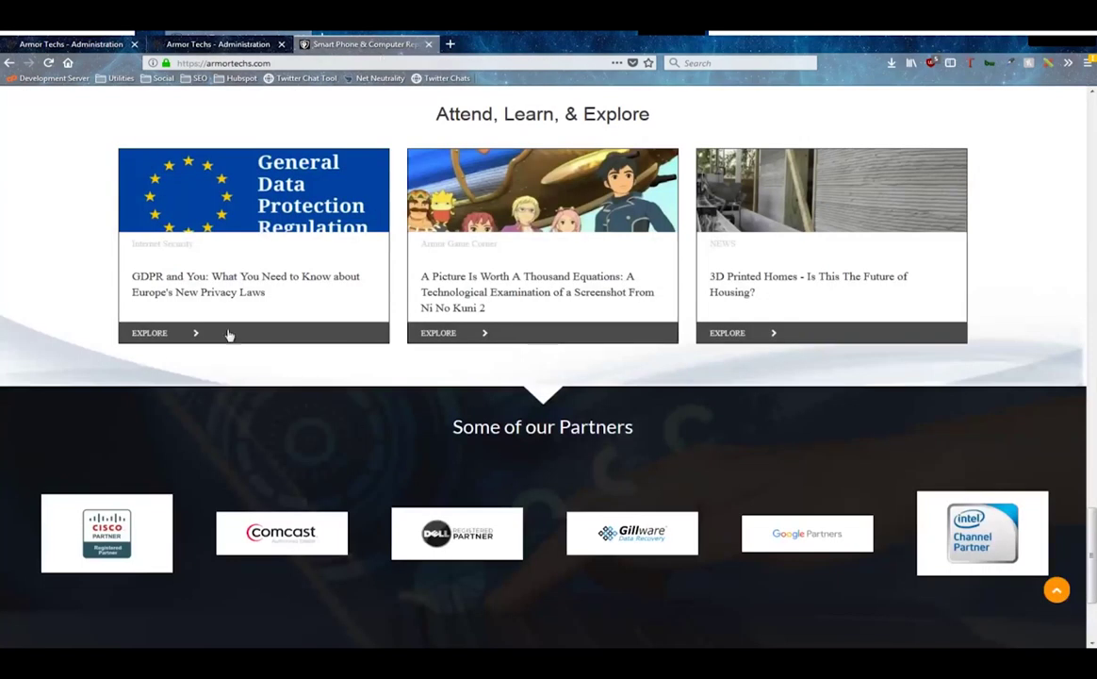
pyautogui.click(179, 334)
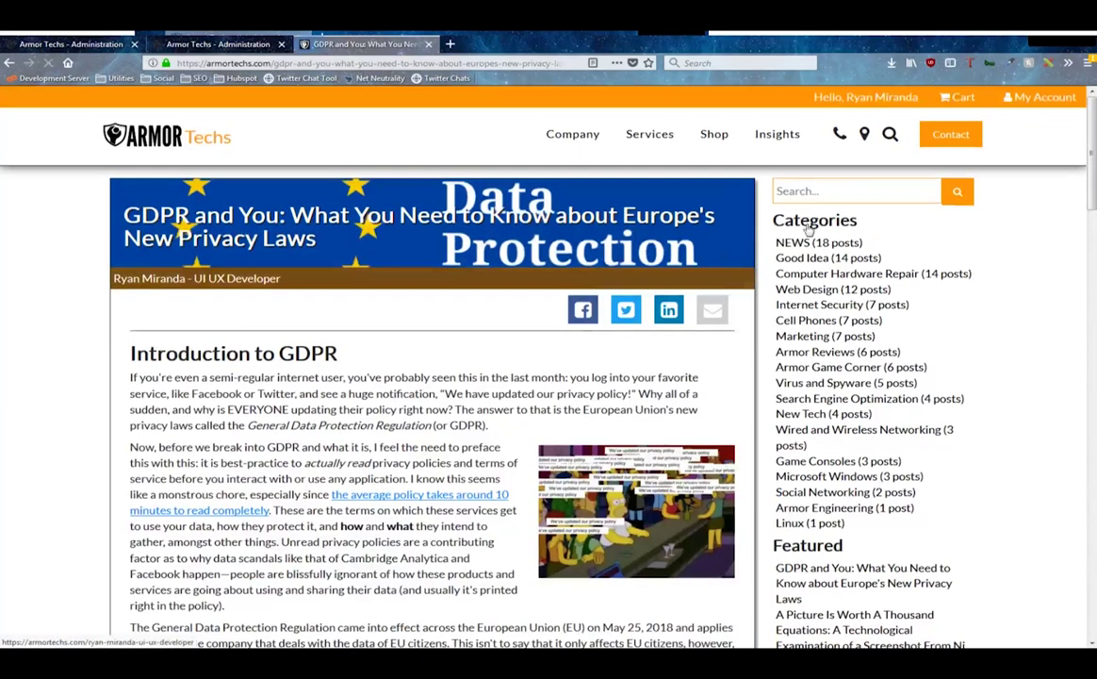
pyautogui.click(776, 134)
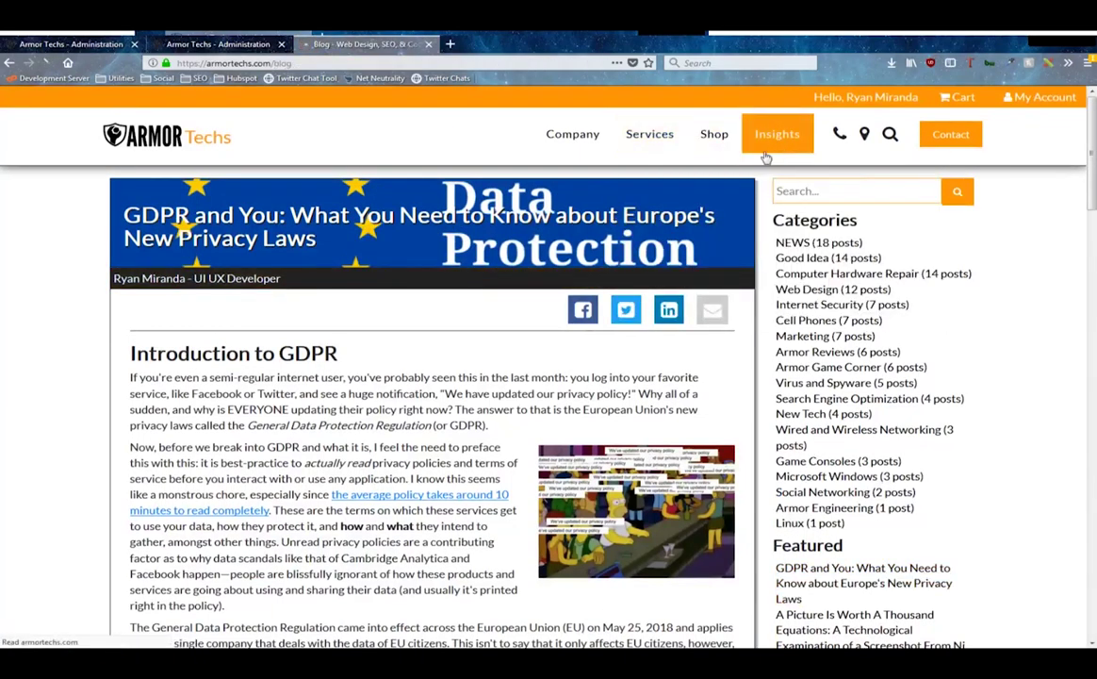
pyautogui.moveTo(125, 265); pyautogui.dragTo(417, 416)
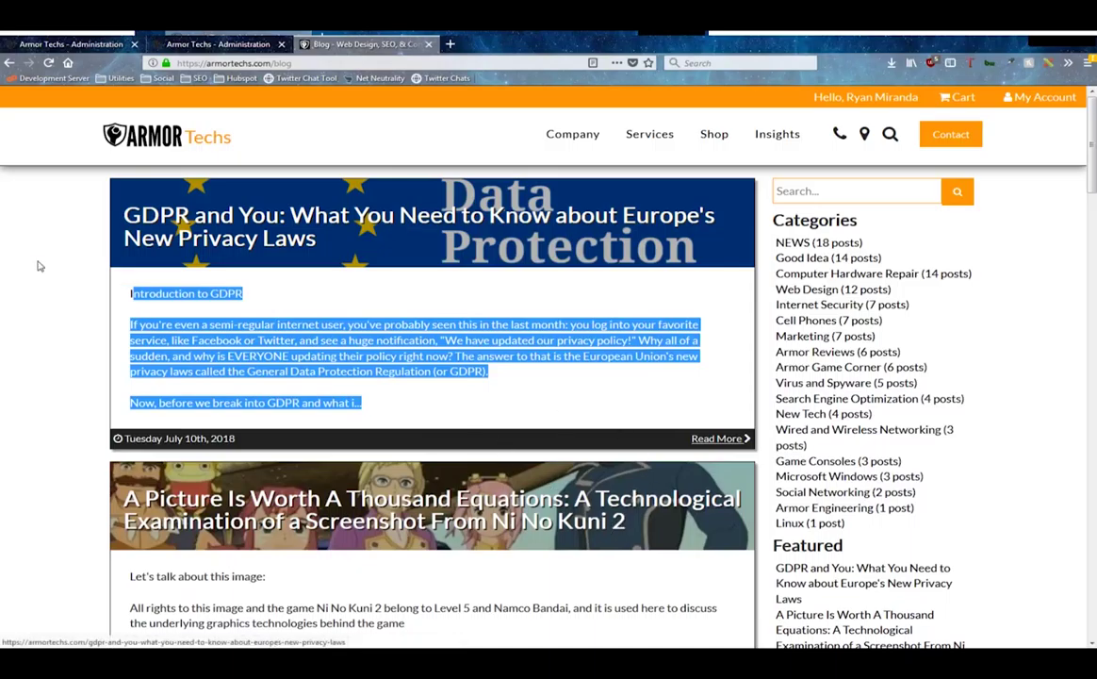
pyautogui.scroll(-7, 291, 449)
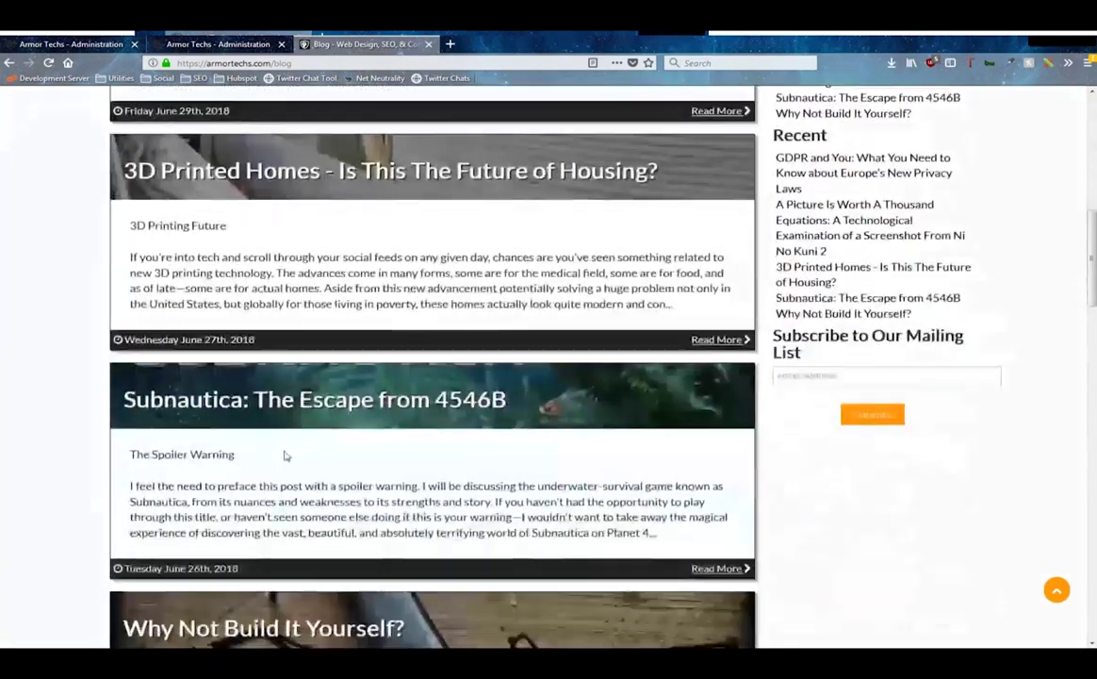
pyautogui.scroll(8, 291, 449)
# Compare the Posts Per Page setting with the posts listed on the first page of the public blog.
pyautogui.hotkey('ctrl', 'shift', 'Tab')
pyautogui.click(235, 312)
pyautogui.hotkey('ctrl', 'a')
pyautogui.hotkey('ctrl', 'Tab')
pyautogui.scroll(-8, 314, 338)
pyautogui.scroll(-10, 314, 338)
pyautogui.hotkey('ctrl', 'shift', 'Tab')
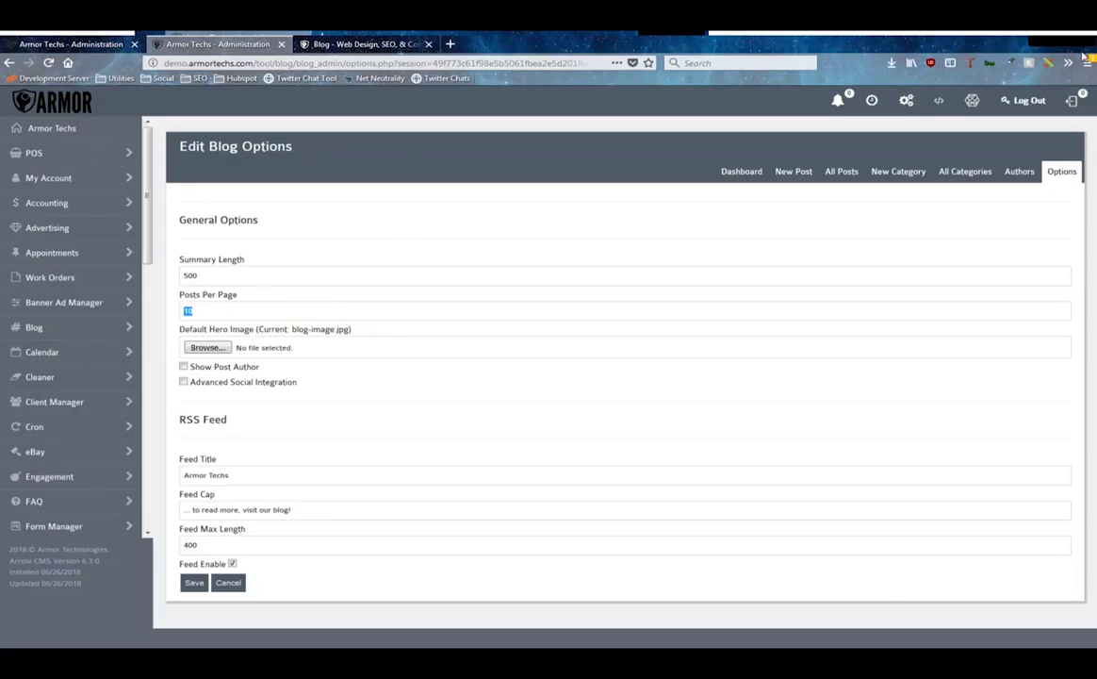
pyautogui.hotkey('ctrl', 'Tab')
pyautogui.scroll(2, 112, 301)
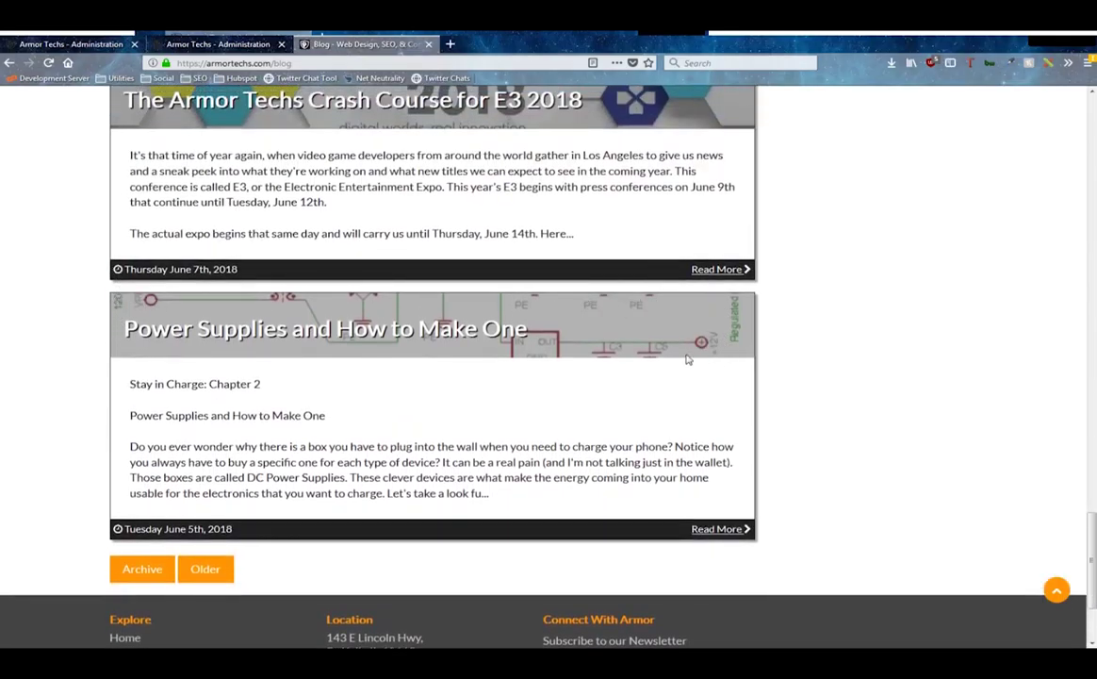
pyautogui.scroll(2, 562, 282)
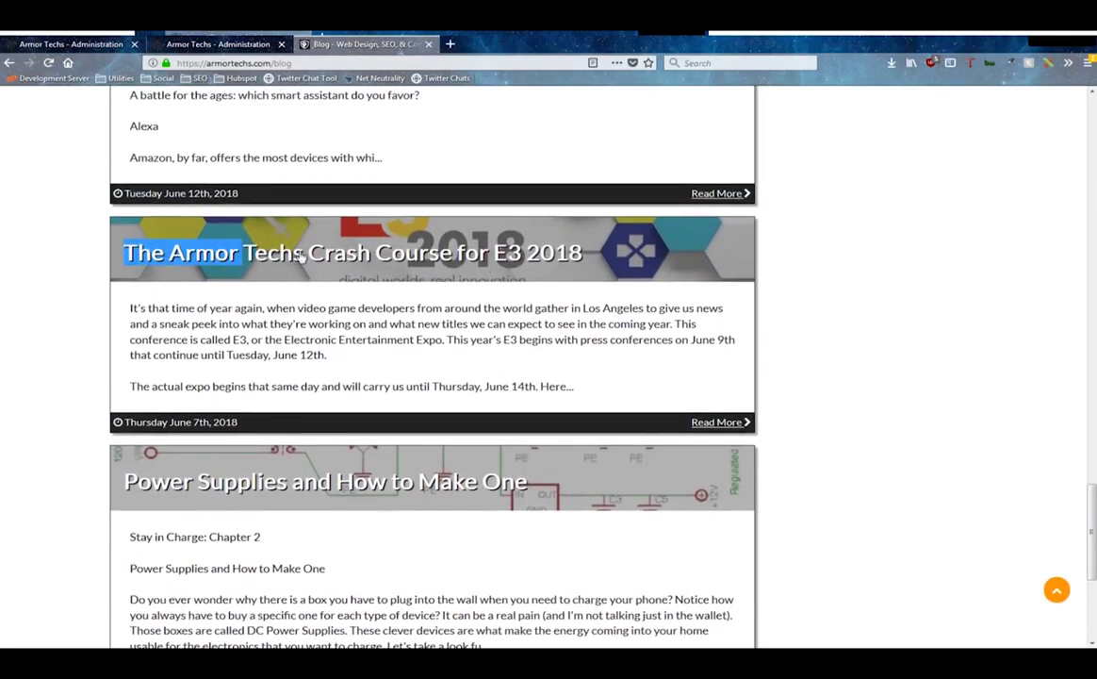
pyautogui.scroll(5, 128, 254)
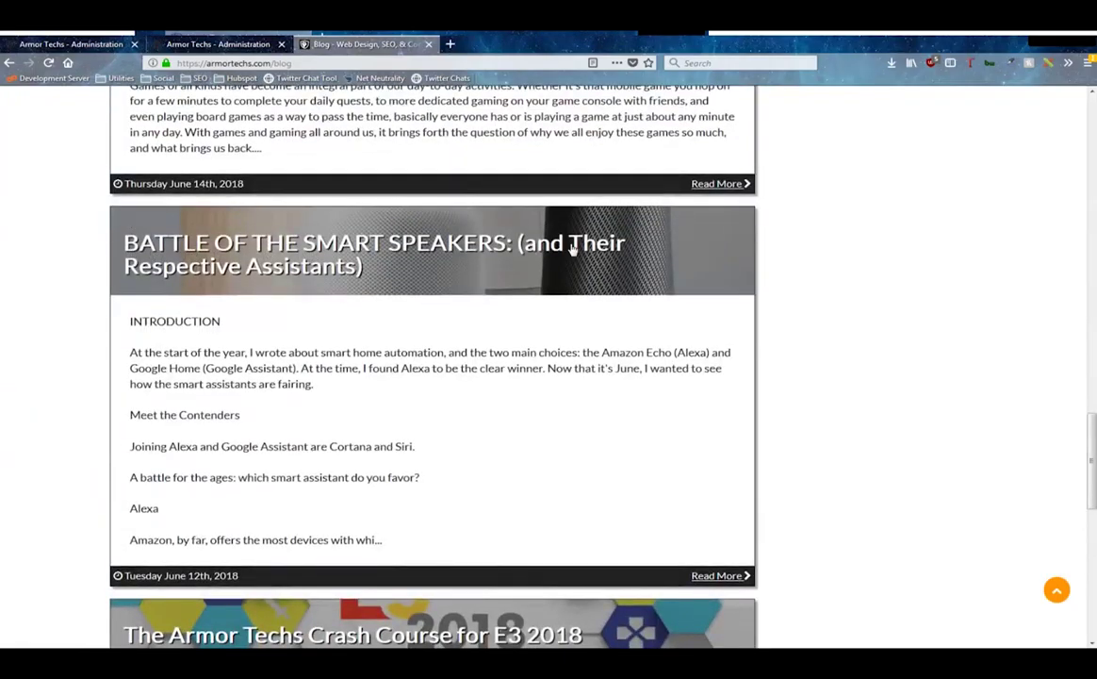
# Return to the blog options and examine the Default Hero Image and Show Post Author settings.
pyautogui.click(206, 38)
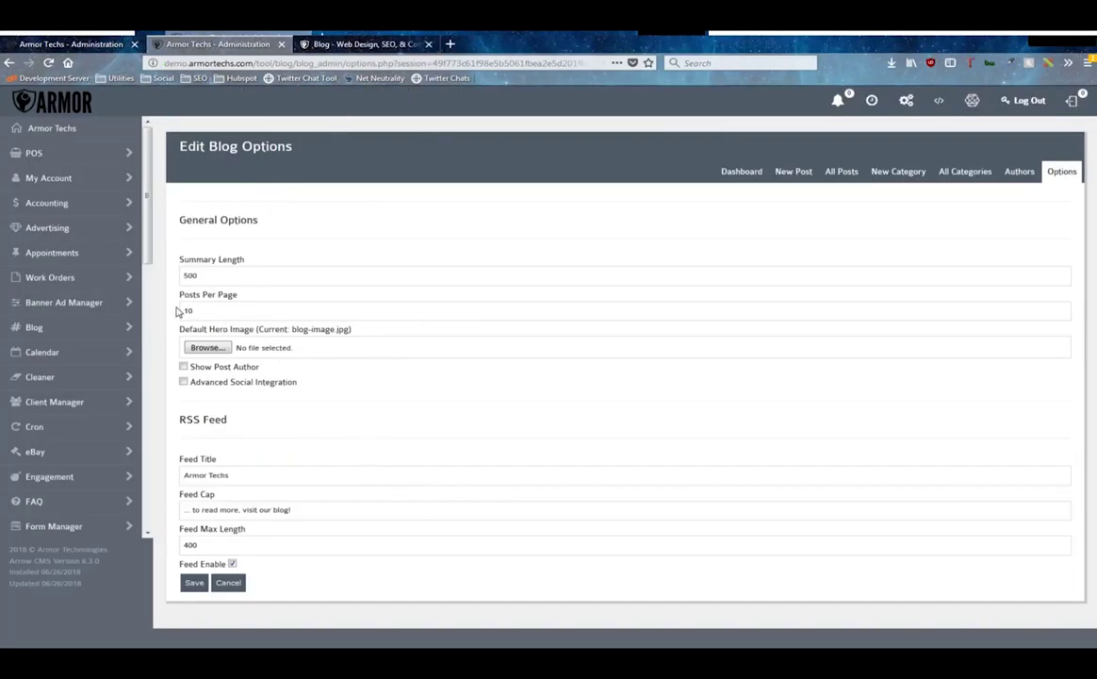
pyautogui.moveTo(170, 329); pyautogui.dragTo(380, 328)
pyautogui.click(386, 332)
pyautogui.moveTo(192, 372); pyautogui.dragTo(236, 367)
pyautogui.click(273, 371)
# Examine the RSS feed's title, cap and maximum length settings.
pyautogui.moveTo(183, 476); pyautogui.dragTo(245, 478)
pyautogui.moveTo(314, 513); pyautogui.dragTo(170, 500)
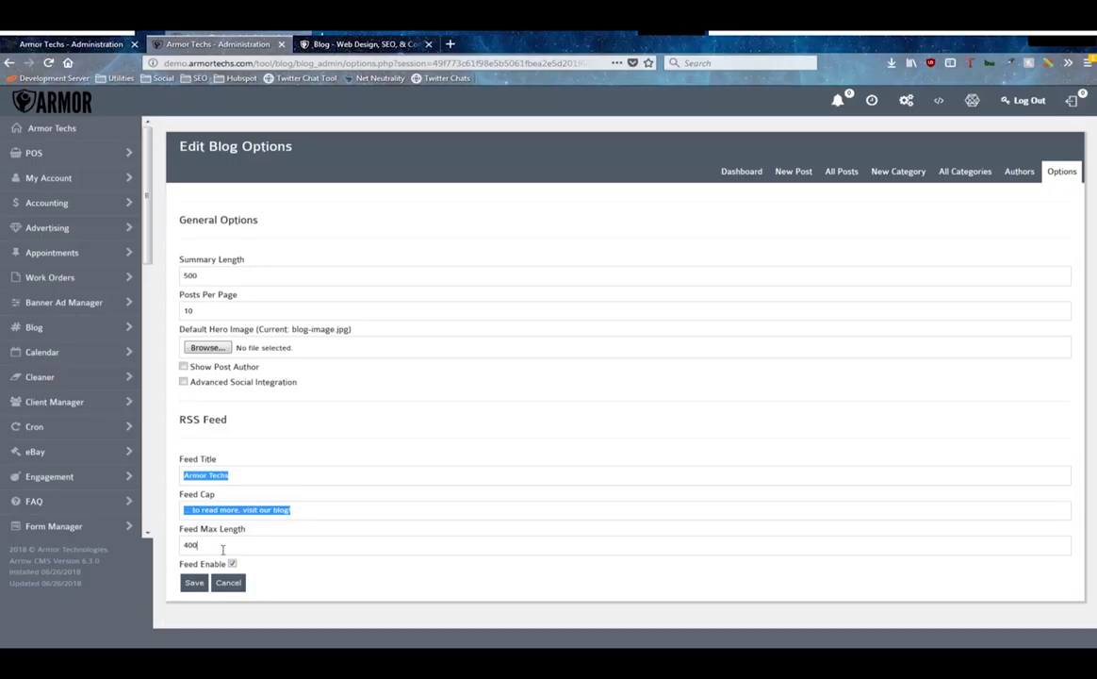
pyautogui.moveTo(202, 547); pyautogui.dragTo(171, 500)
pyautogui.click(344, 474)
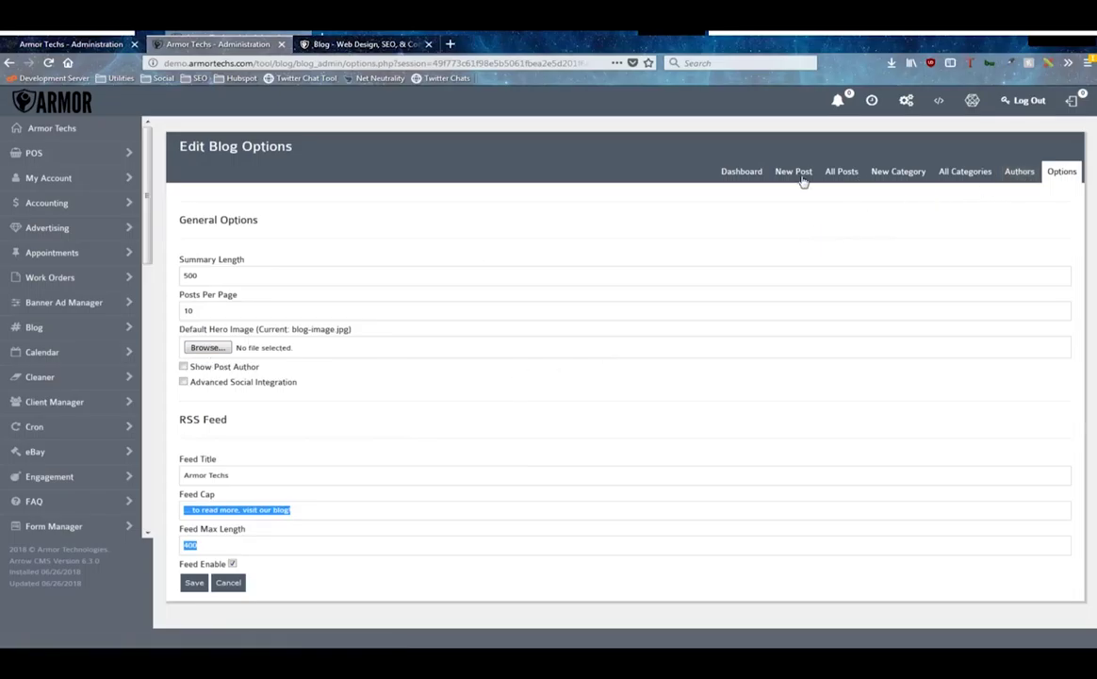
# Review the list of blog authors, view the first author's edit page, and return to the list.
pyautogui.click(1019, 178)
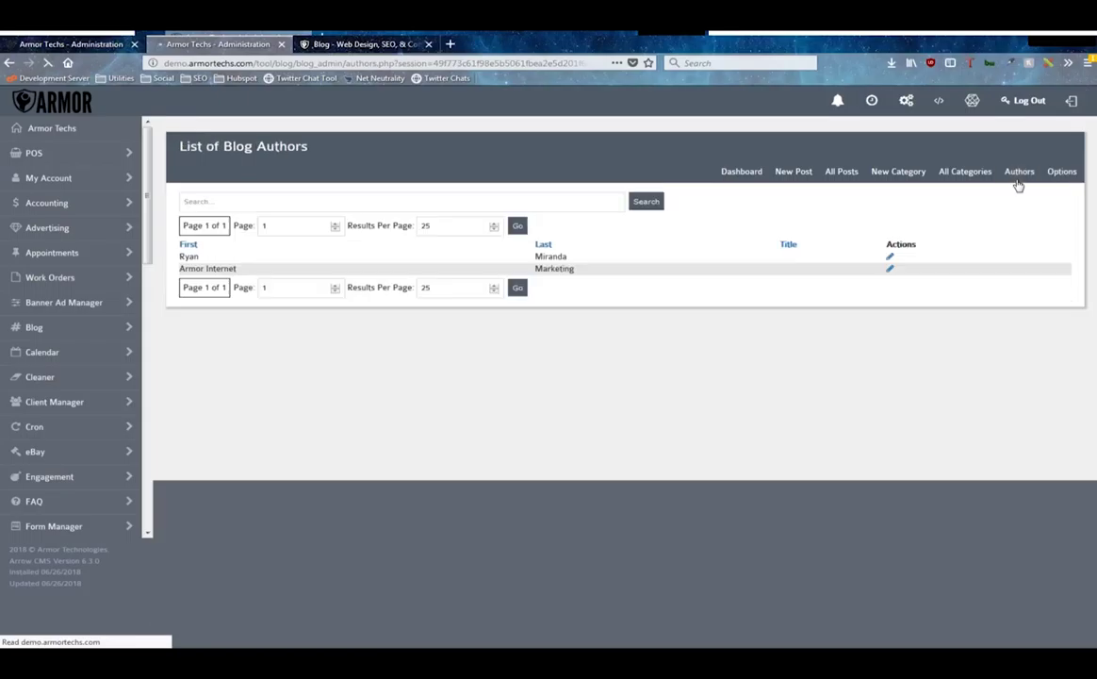
pyautogui.doubleClick(186, 257)
pyautogui.moveTo(495, 266); pyautogui.dragTo(614, 273)
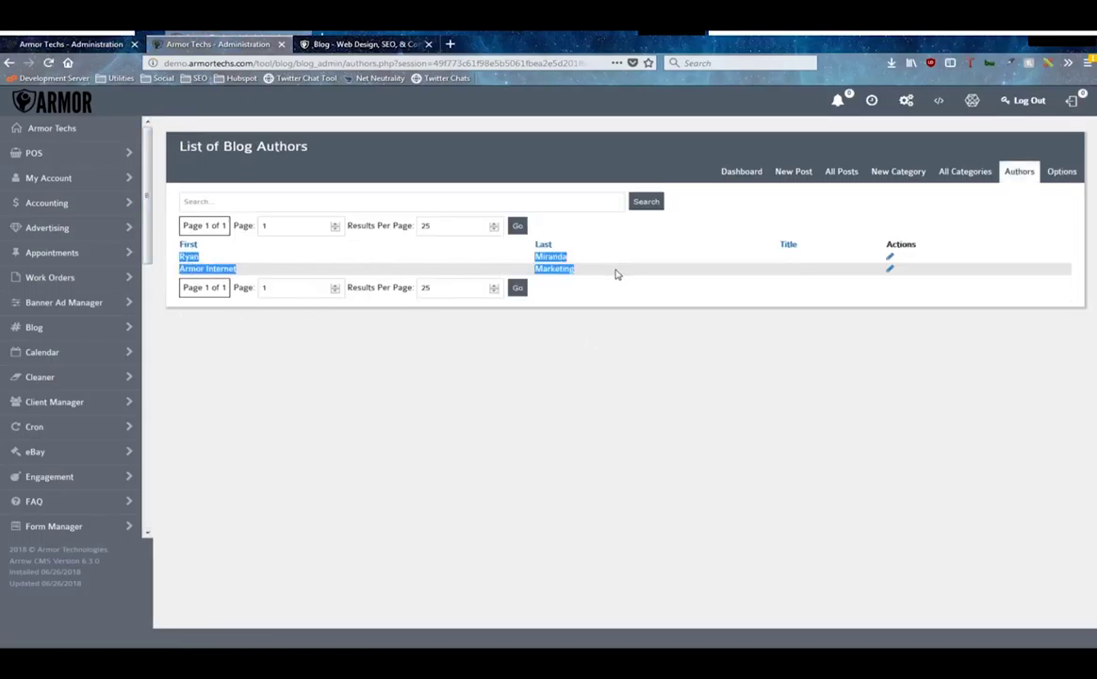
pyautogui.click(616, 274)
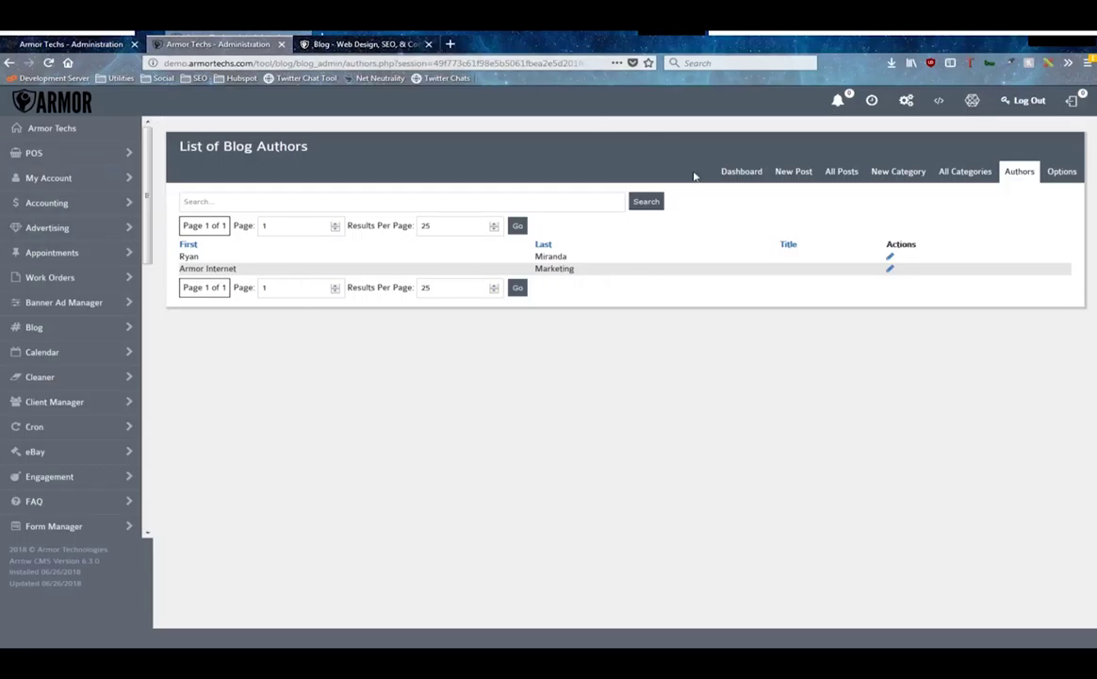
pyautogui.click(890, 255)
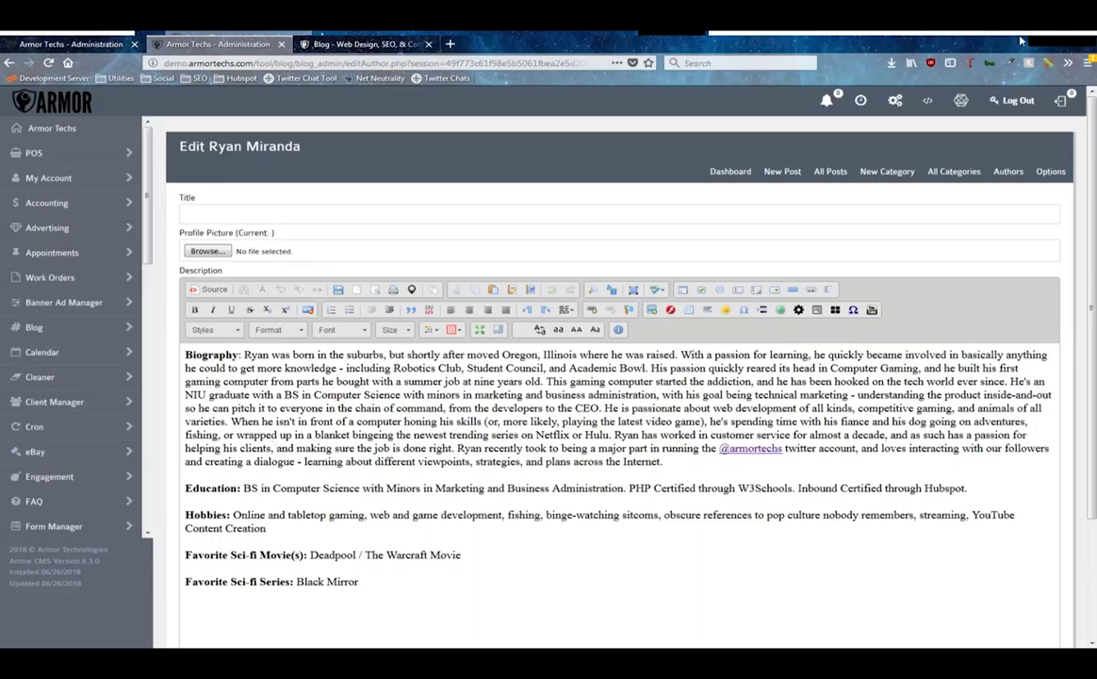
pyautogui.hotkey('alt', 'Left')
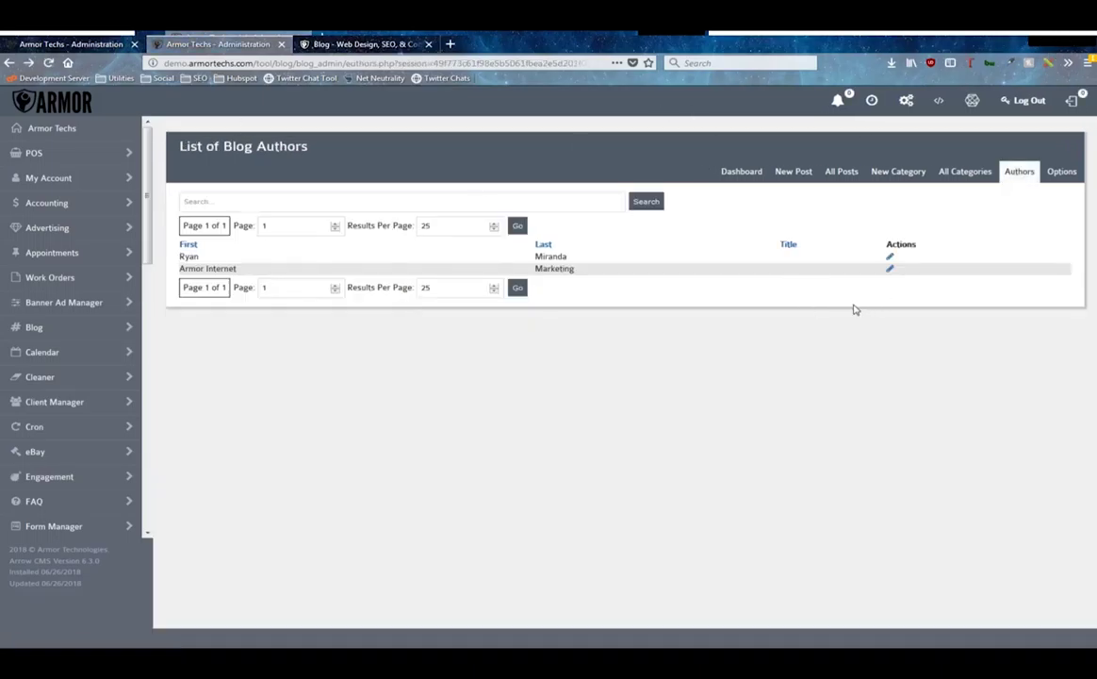
# Open the GDPR article on the public blog and view its author's profile page.
pyautogui.click(363, 43)
pyautogui.scroll(10, 324, 263)
pyautogui.scroll(5, 323, 263)
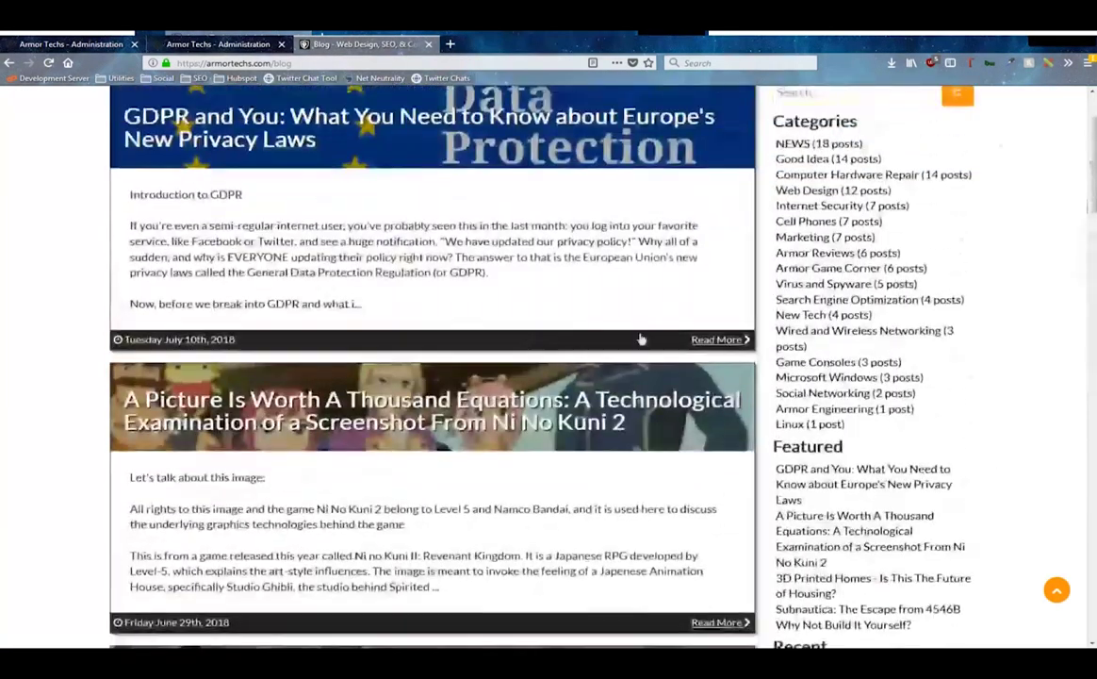
pyautogui.click(711, 439)
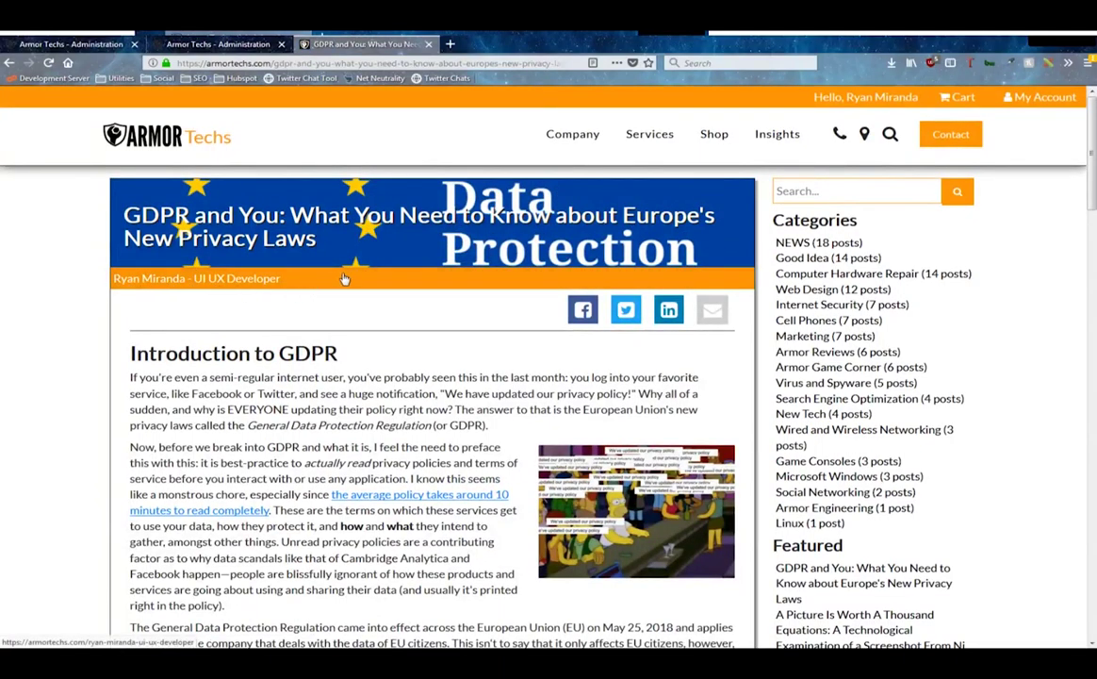
pyautogui.click(271, 278)
pyautogui.scroll(-1, 627, 231)
pyautogui.scroll(-4, 627, 231)
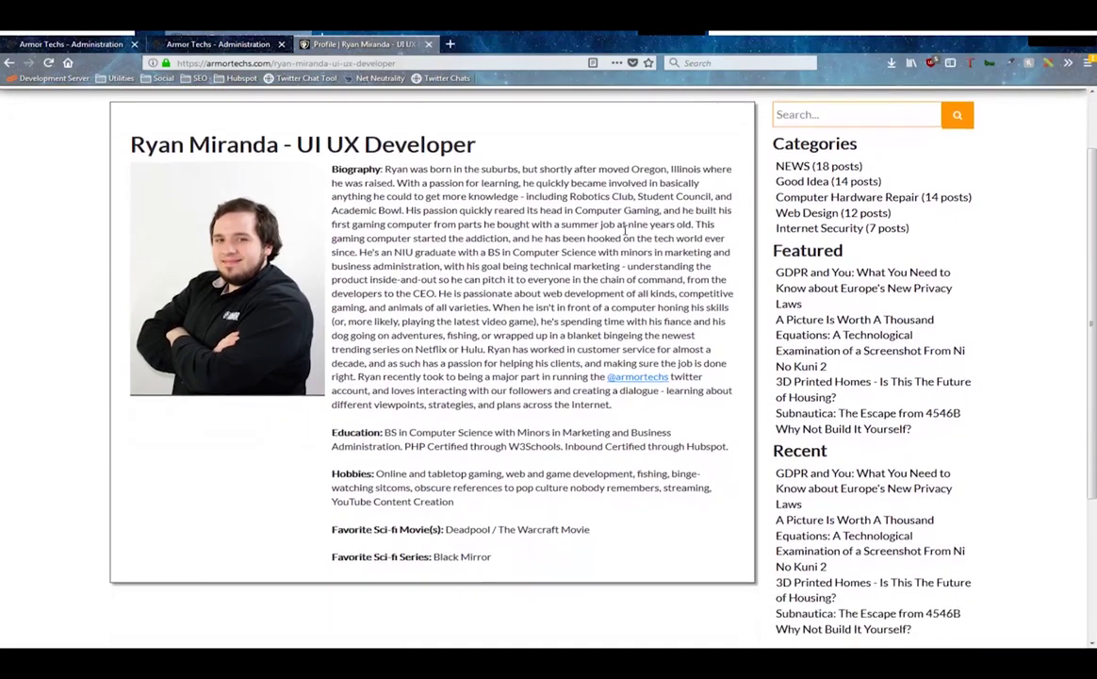
pyautogui.scroll(3, 594, 245)
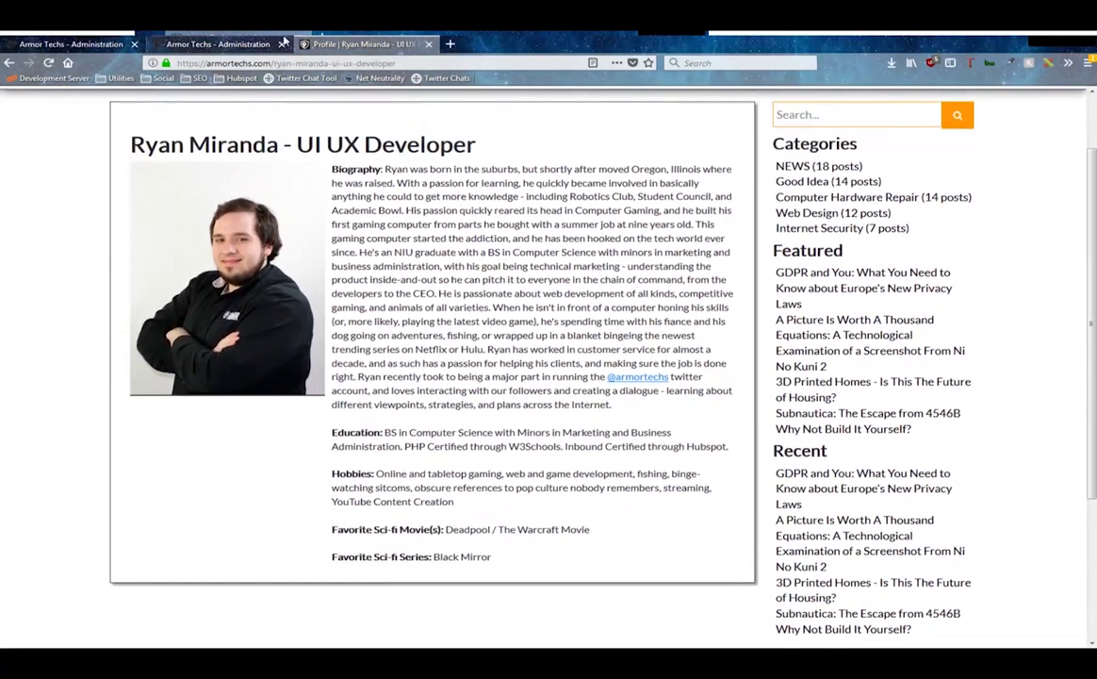
# Return to the blog administration and examine the titles and descriptions in the list of all categories.
pyautogui.click(238, 43)
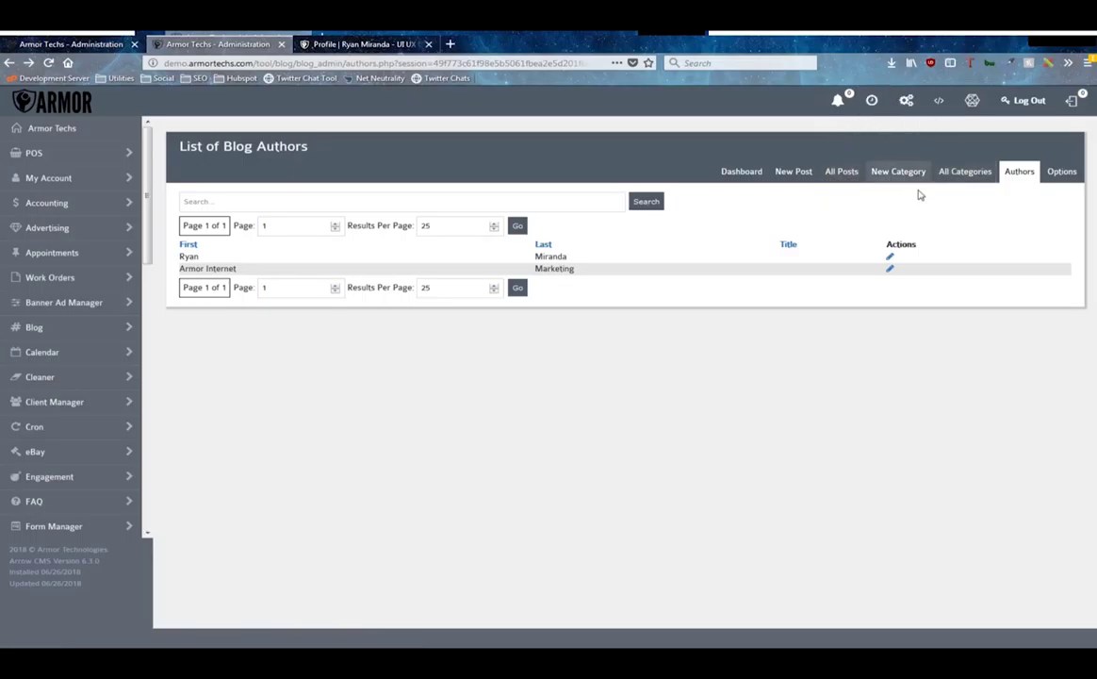
pyautogui.click(971, 180)
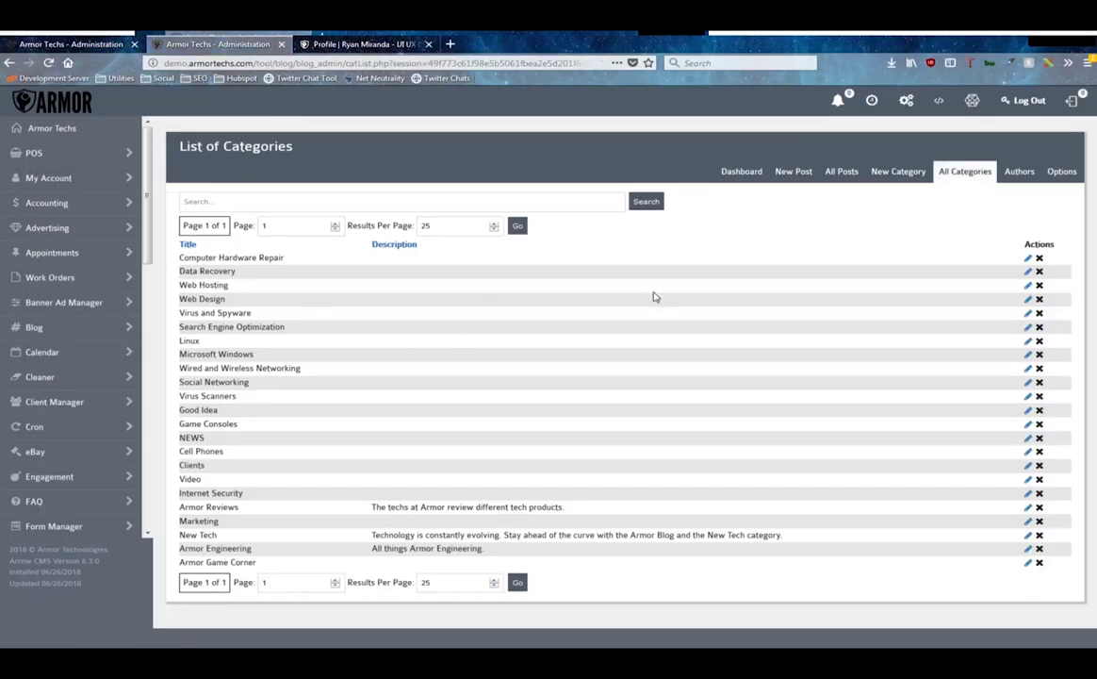
pyautogui.moveTo(177, 253); pyautogui.dragTo(272, 528)
pyautogui.click(380, 534)
pyautogui.moveTo(373, 506); pyautogui.dragTo(189, 506)
pyautogui.tripleClick(593, 506)
pyautogui.click(801, 340)
# Open the list of all blog posts and examine the title and category of the blockchain draft.
pyautogui.click(843, 173)
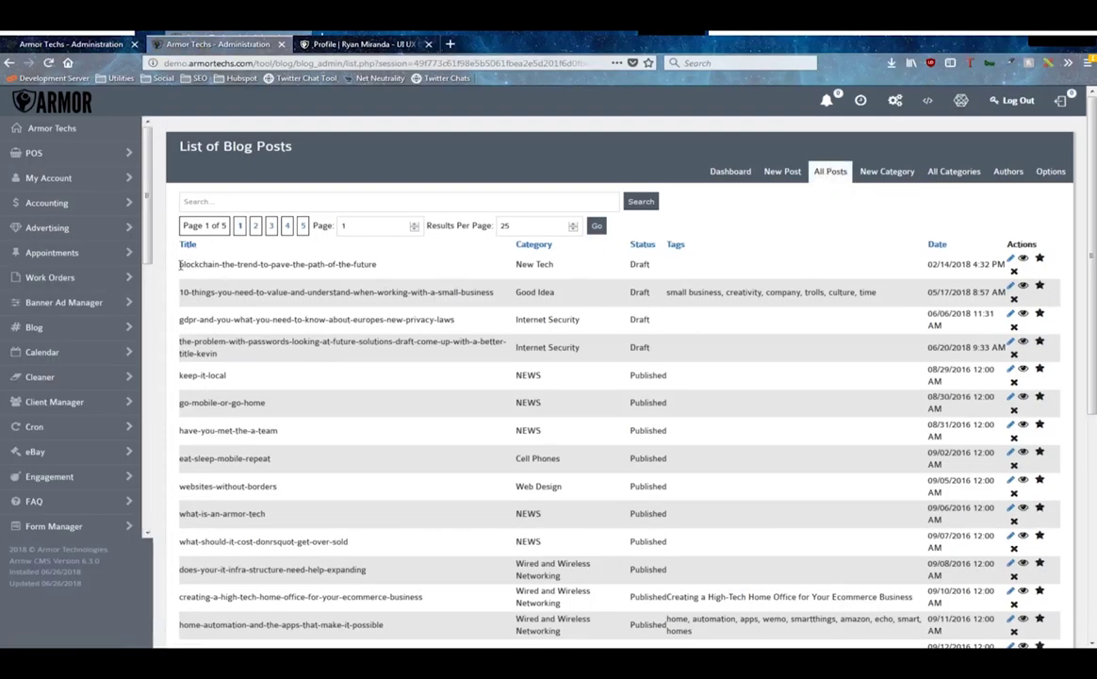
pyautogui.moveTo(180, 265); pyautogui.dragTo(394, 269)
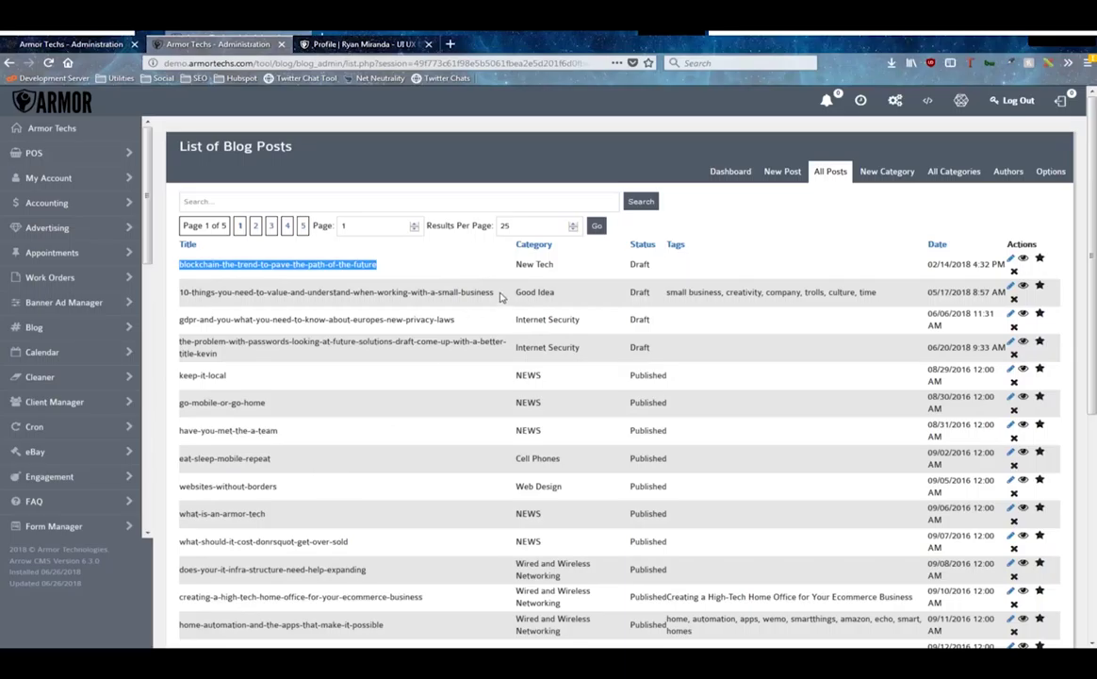
pyautogui.moveTo(513, 265); pyautogui.dragTo(600, 270)
pyautogui.click(610, 268)
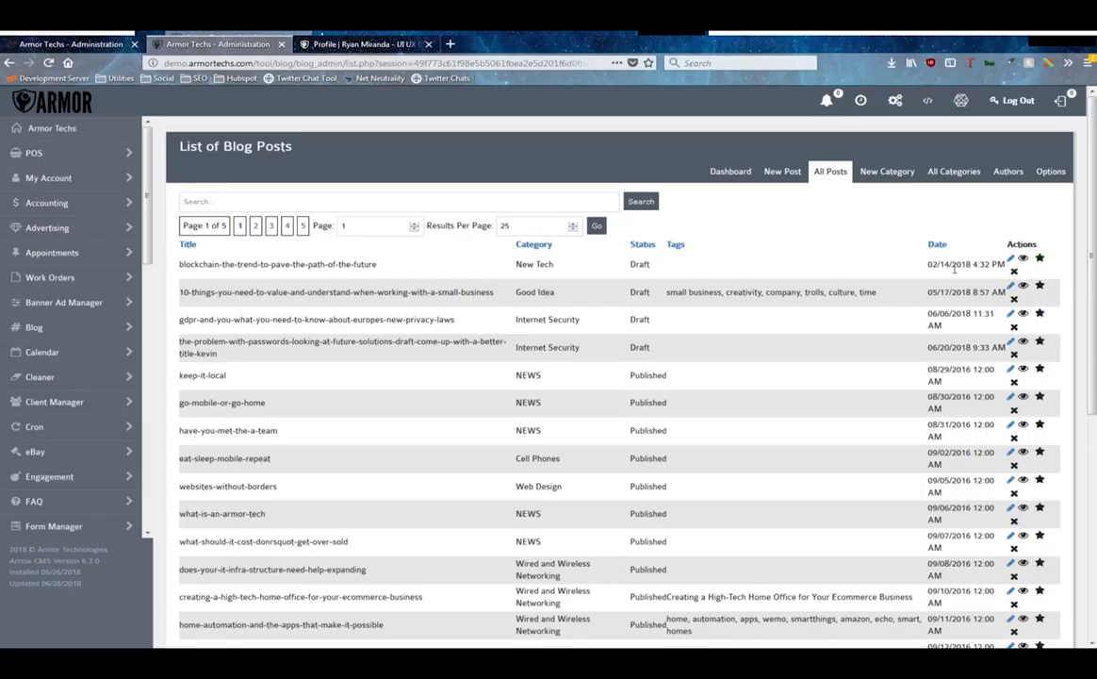
# Open the new category form and view its name and description fields.
pyautogui.click(879, 172)
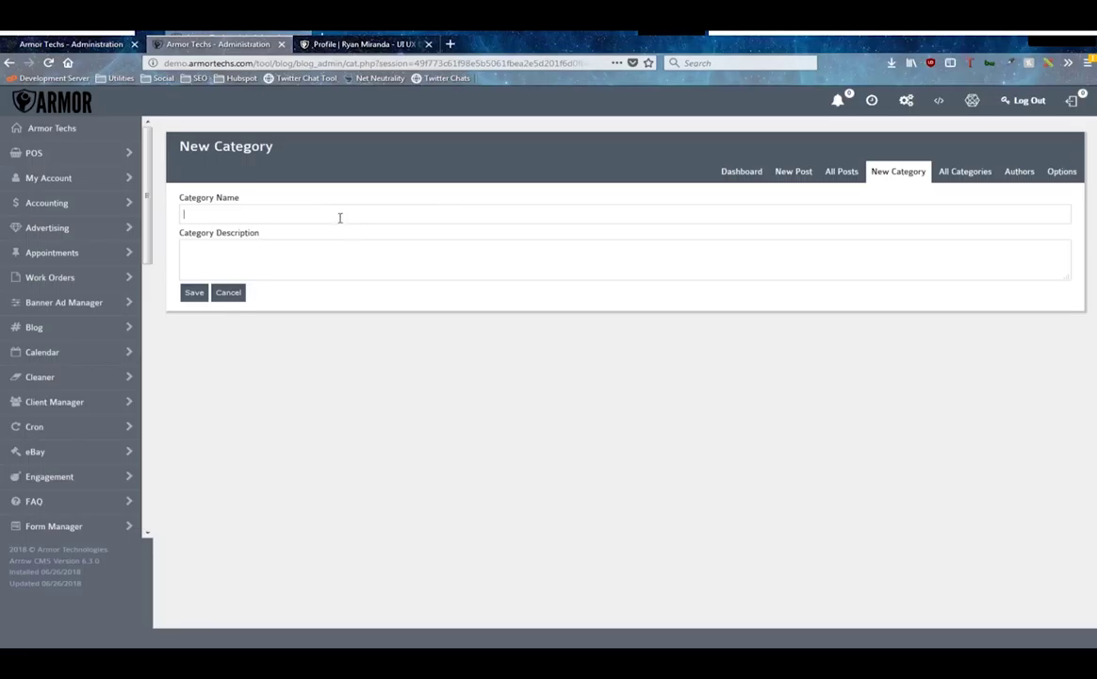
pyautogui.click(334, 256)
# Open the new post form and examine the image block markup in the Blog Classes Cheat Sheet.
pyautogui.click(795, 172)
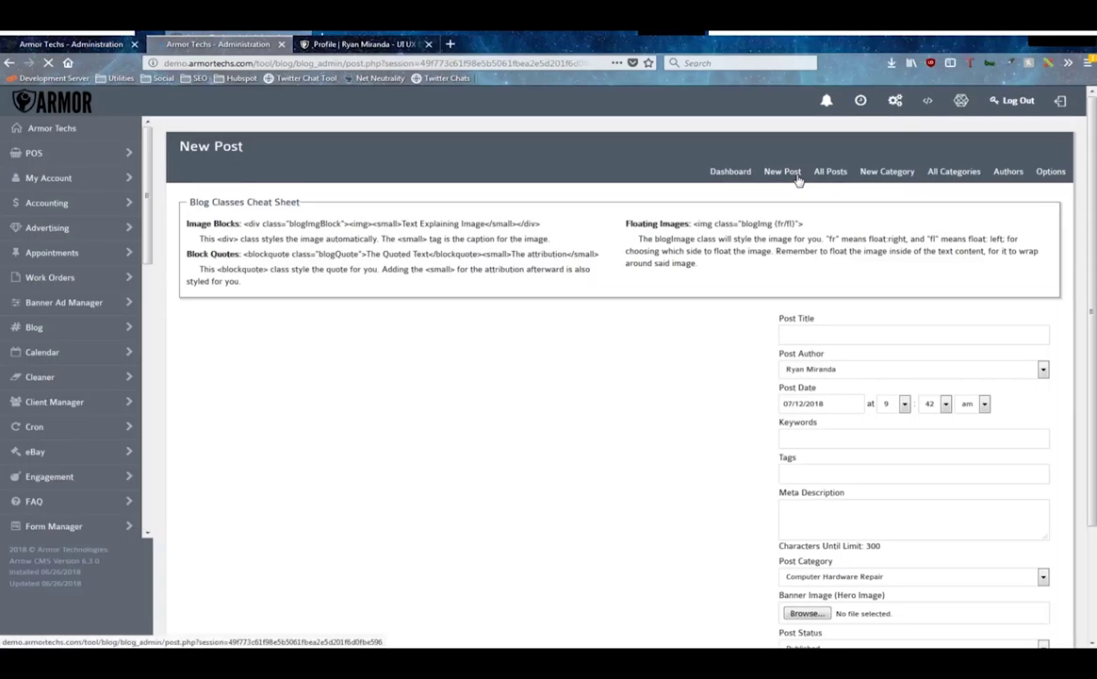
pyautogui.scroll(-2, 422, 224)
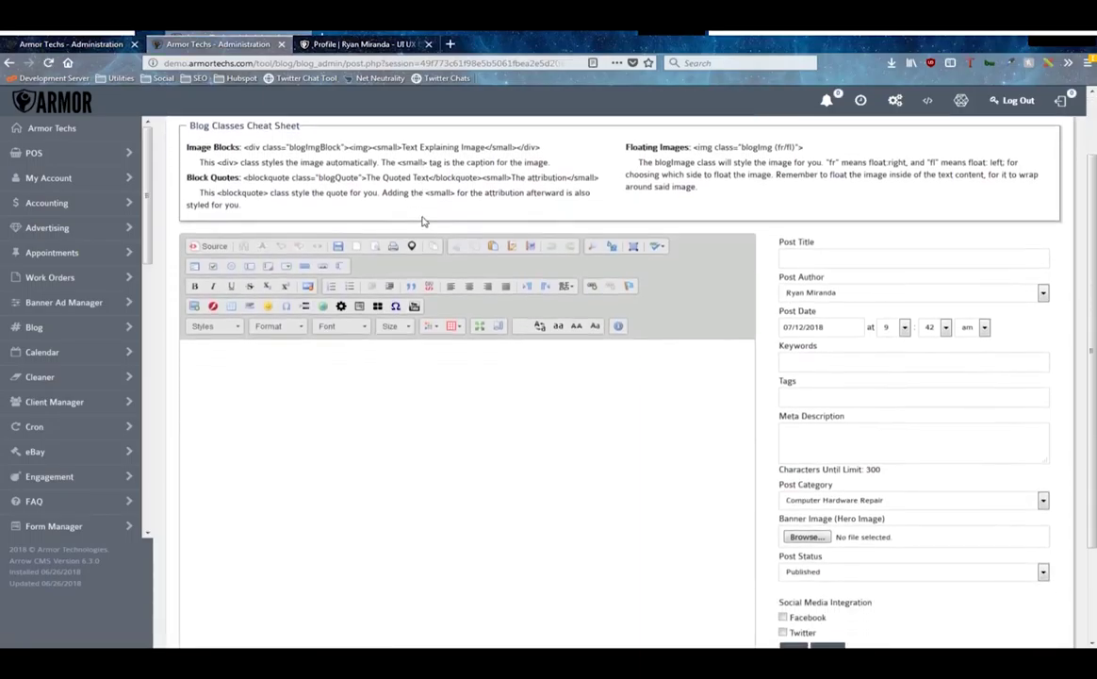
pyautogui.moveTo(174, 118); pyautogui.dragTo(280, 122)
pyautogui.tripleClick(302, 129)
pyautogui.click(364, 150)
pyautogui.moveTo(245, 147); pyautogui.dragTo(542, 149)
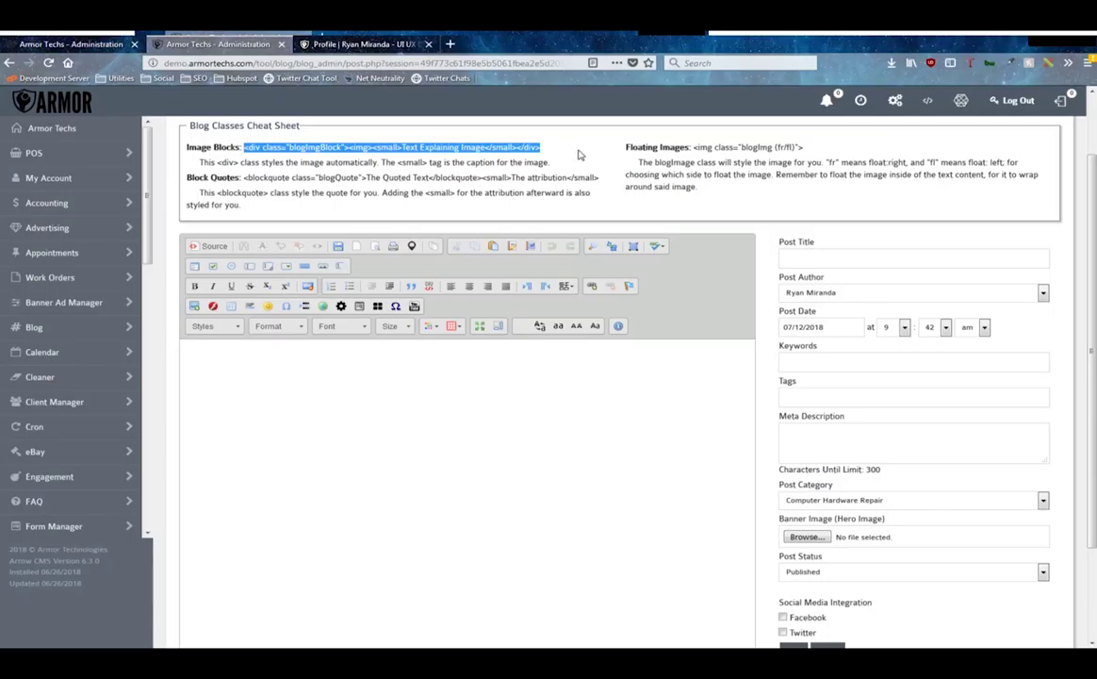
pyautogui.click(580, 154)
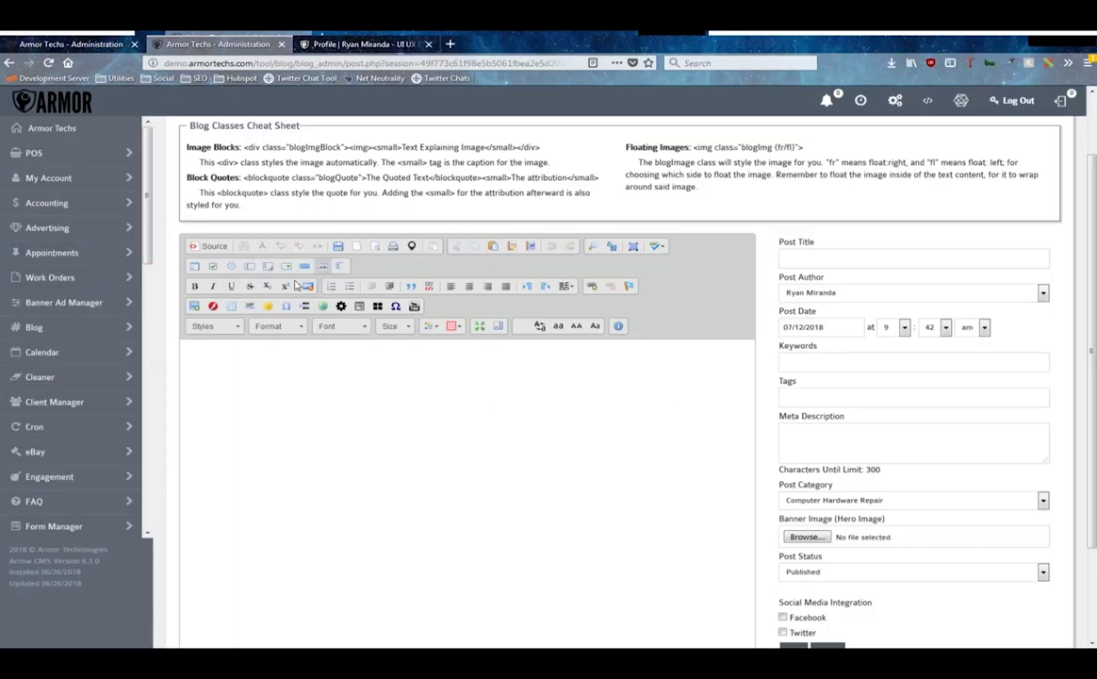
# Write "Title Goes Here" in the post body, with "And some text here." as a separate line below it.
pyautogui.click(371, 377)
pyautogui.write('Title Goes H')
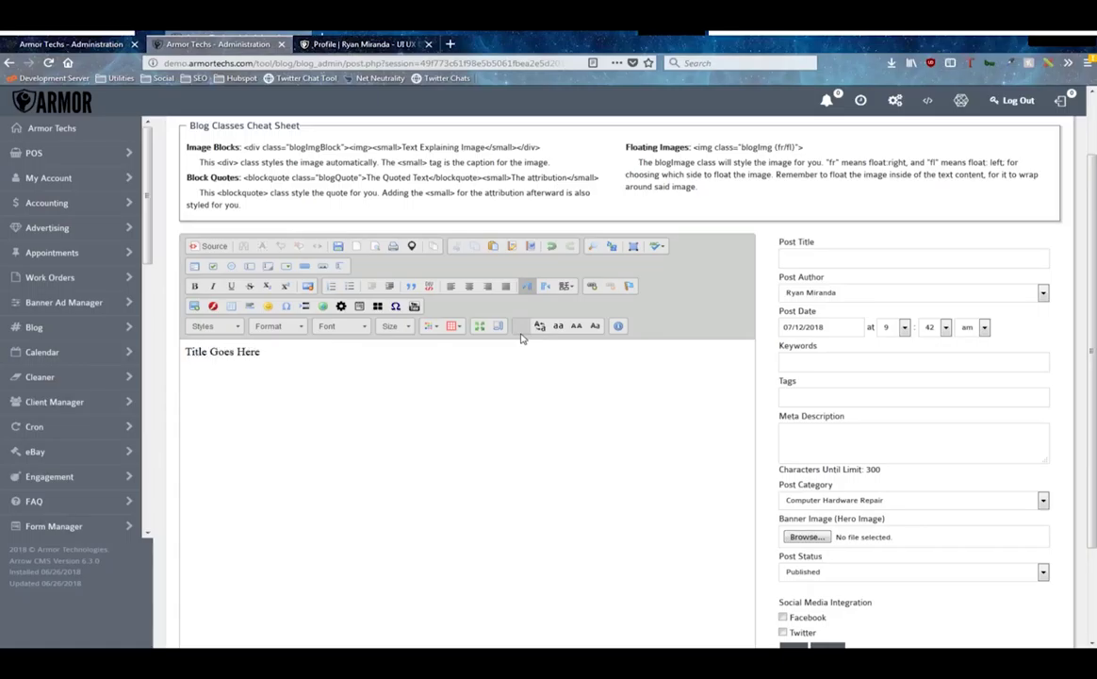
pyautogui.write('ere')
pyautogui.press('Return')
pyautogui.write('And some text here')
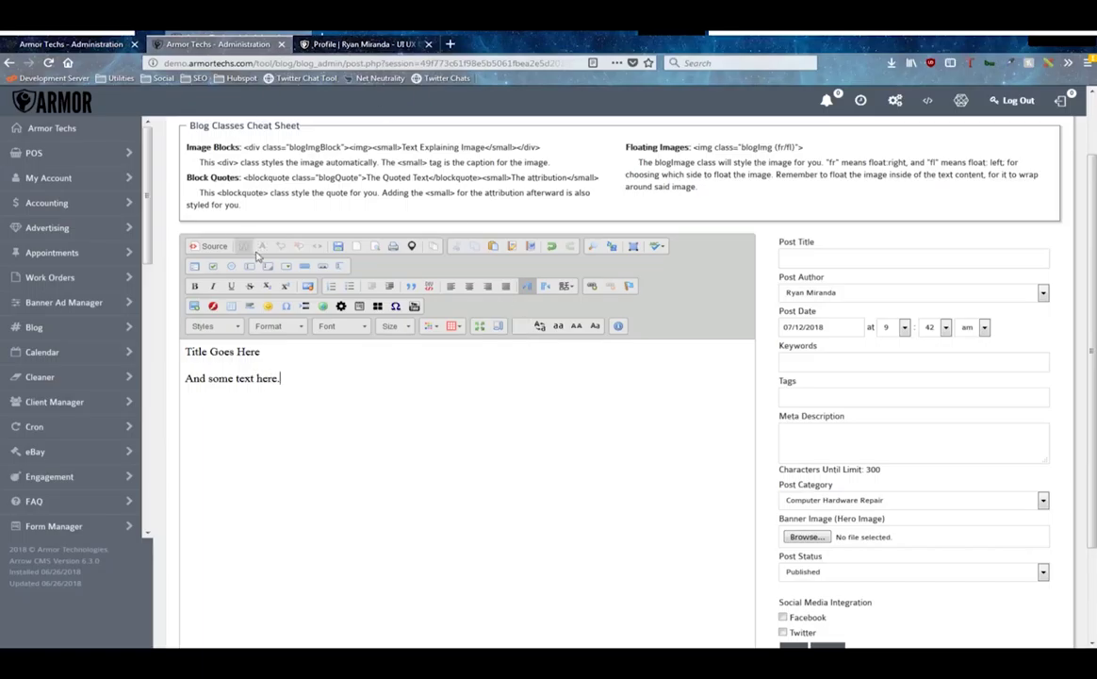
# Apply the Italic Title style to the "Title Goes Here" line and change its paragraph format to Heading 1.
pyautogui.moveTo(275, 355); pyautogui.dragTo(167, 341)
pyautogui.click(216, 326)
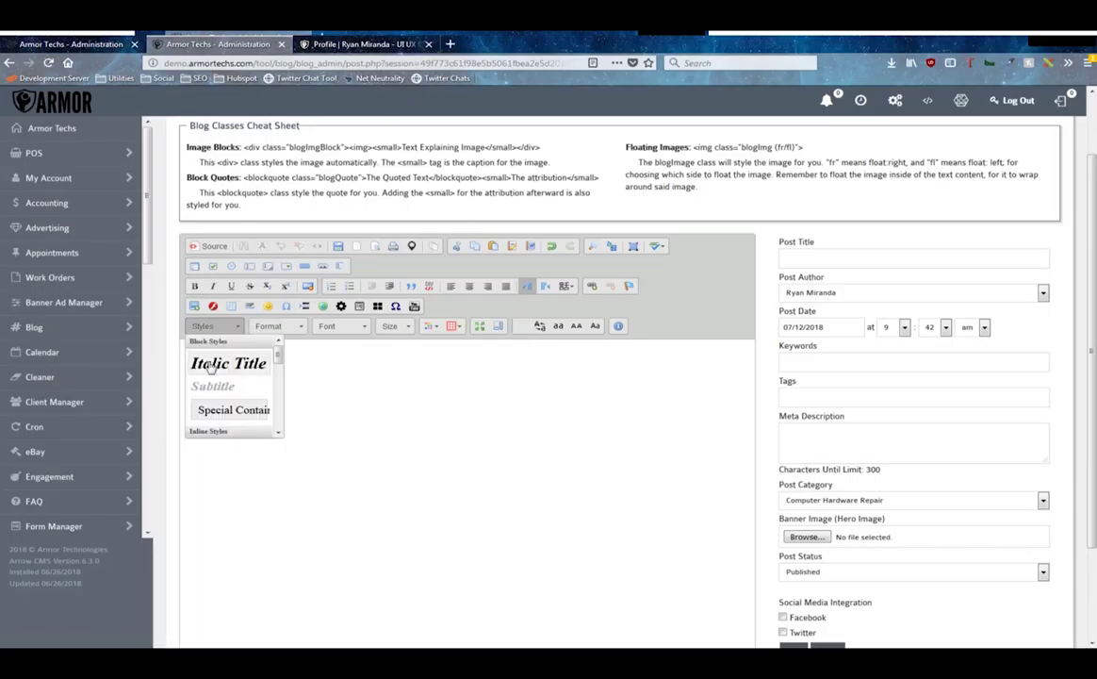
pyautogui.click(229, 344)
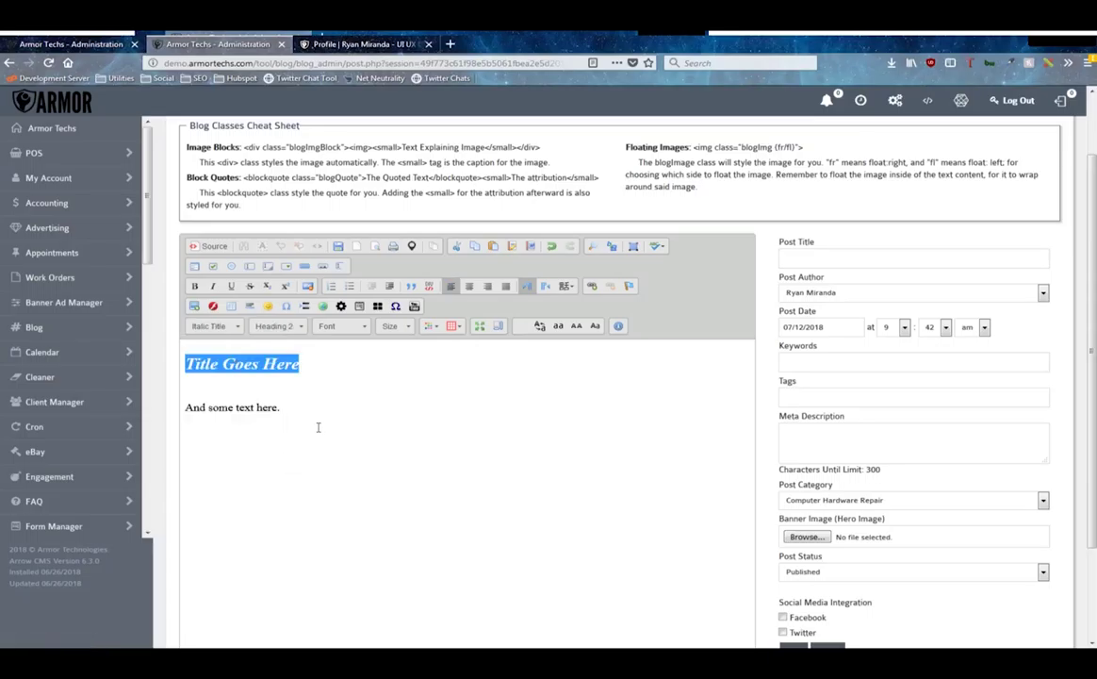
pyautogui.moveTo(300, 364); pyautogui.dragTo(185, 363)
pyautogui.click(283, 327)
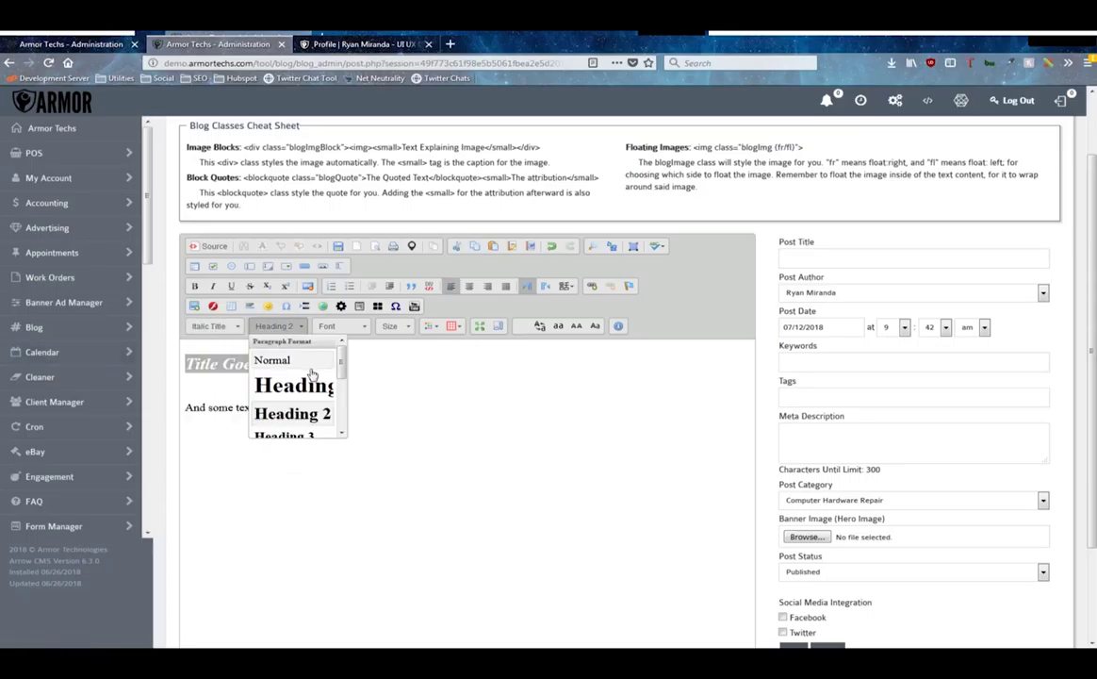
pyautogui.click(294, 385)
pyautogui.click(306, 441)
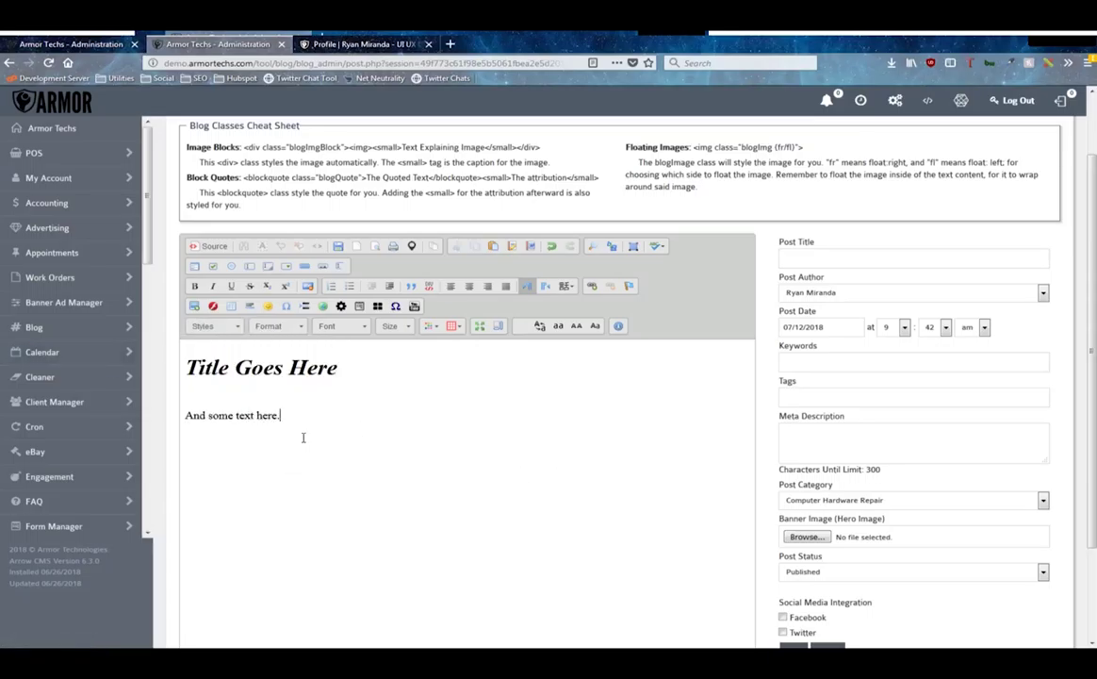
# Show the post body as source code and examine its HTML.
pyautogui.click(209, 248)
pyautogui.moveTo(207, 348); pyautogui.dragTo(315, 437)
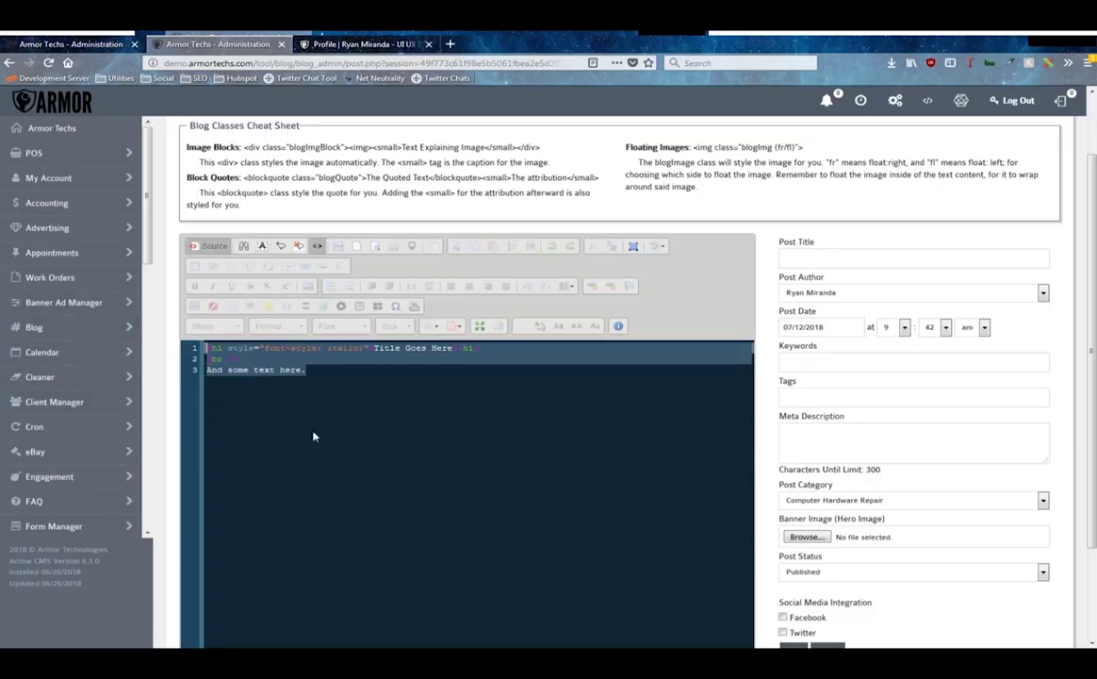
pyautogui.click(464, 412)
pyautogui.scroll(-1, 718, 209)
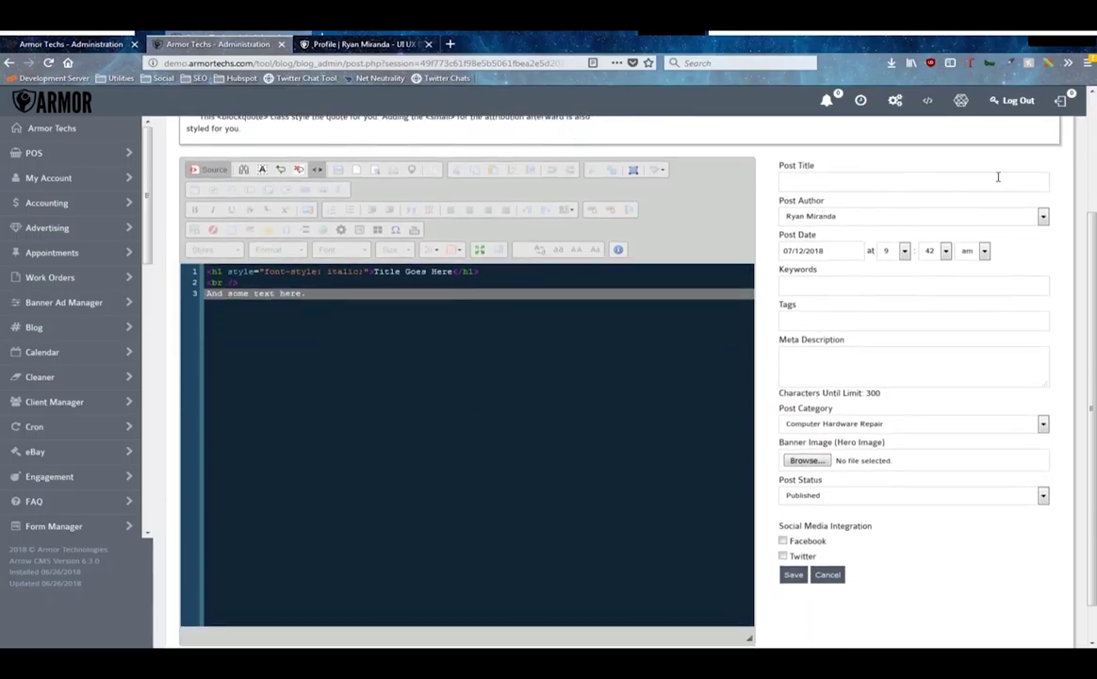
# Title the post "My Title: The first blog post", replace the body source with the sample slug "my-title-the-first-blog-post", and clear it again.
pyautogui.moveTo(711, 171); pyautogui.dragTo(802, 168)
pyautogui.click(826, 187)
pyautogui.hotkey('ctrl', 'a')
pyautogui.press('Delete')
pyautogui.write('my-title')
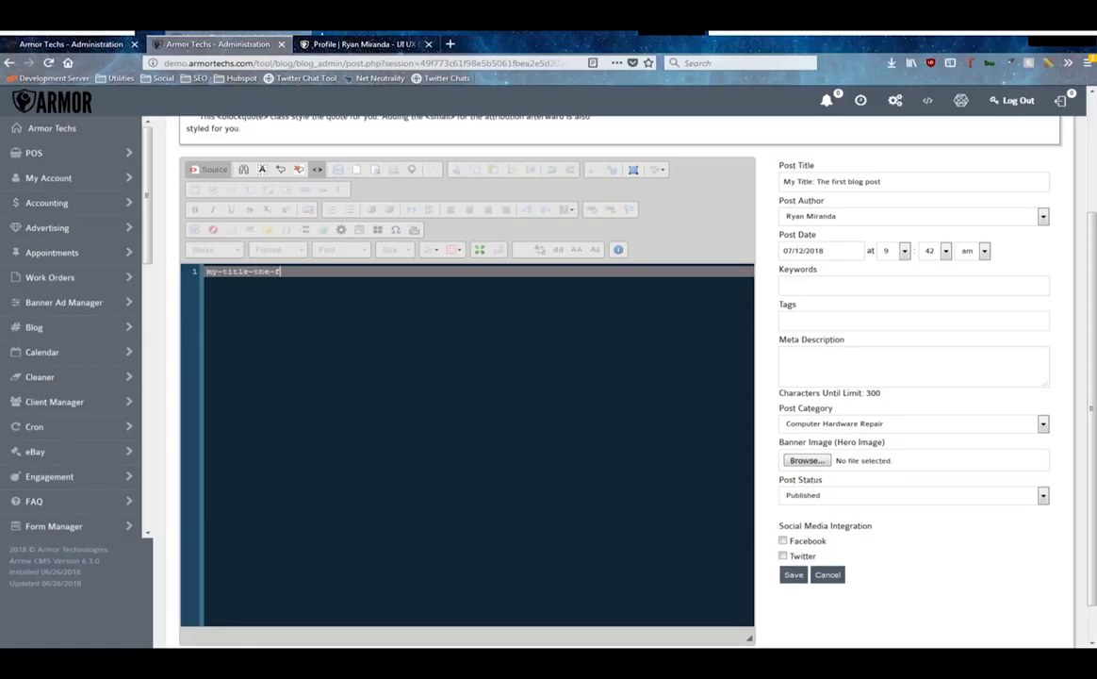
pyautogui.write('-the-first-blog-post')
pyautogui.moveTo(351, 270); pyautogui.dragTo(206, 271)
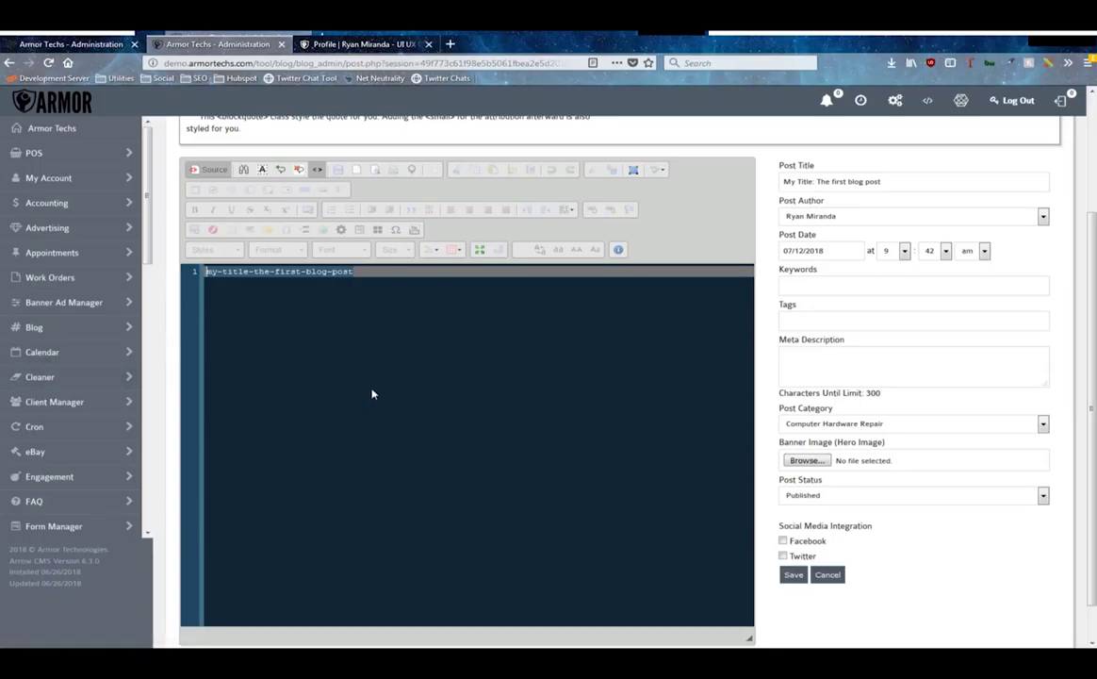
pyautogui.press('Delete')
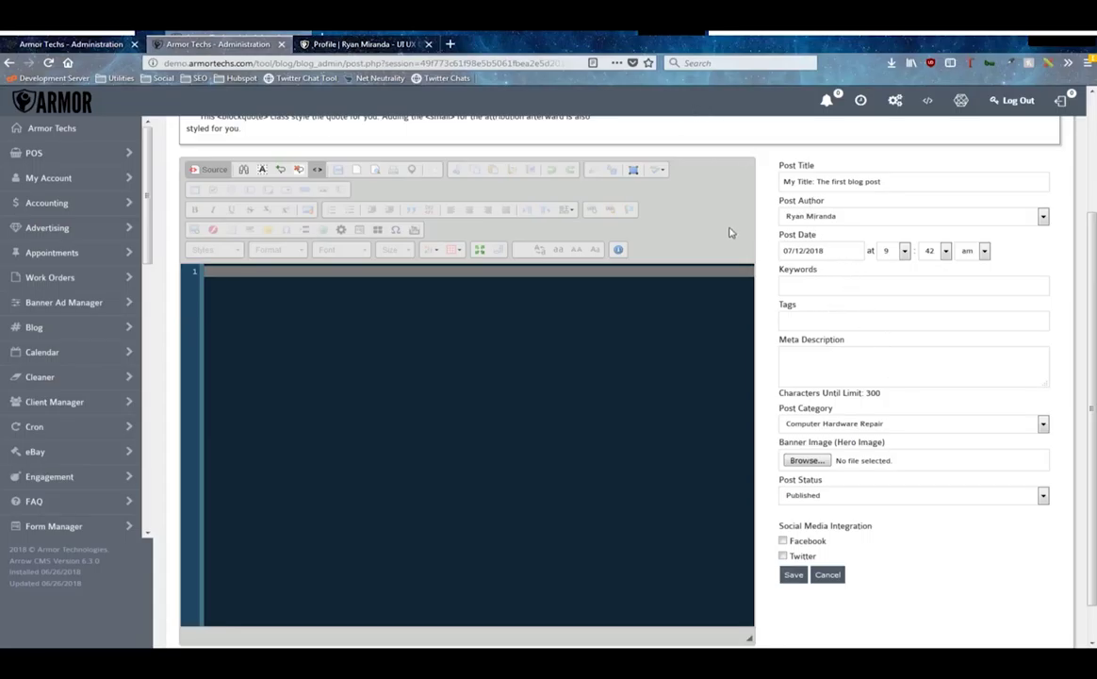
# Examine the new post's Keywords and Tags fields.
pyautogui.click(818, 285)
pyautogui.moveTo(779, 270); pyautogui.dragTo(811, 308)
pyautogui.click(797, 318)
# Open the GDPR article on the public blog, follow its Security tag, and review the posts sharing that tag.
pyautogui.click(363, 43)
pyautogui.click(858, 274)
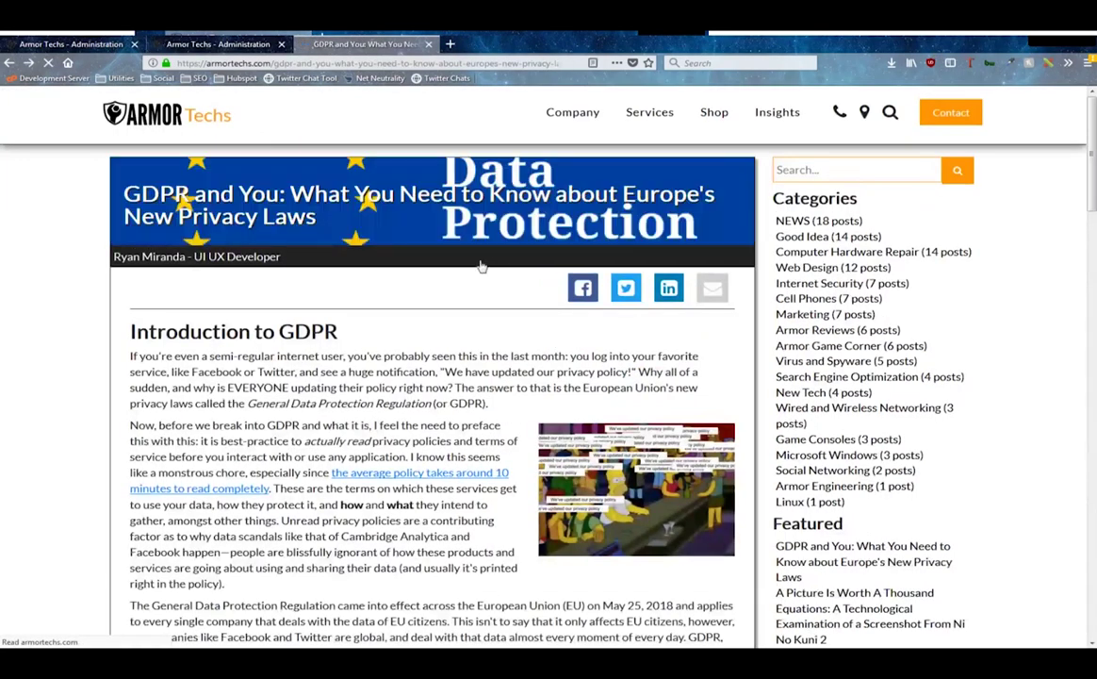
pyautogui.scroll(-20, 373, 316)
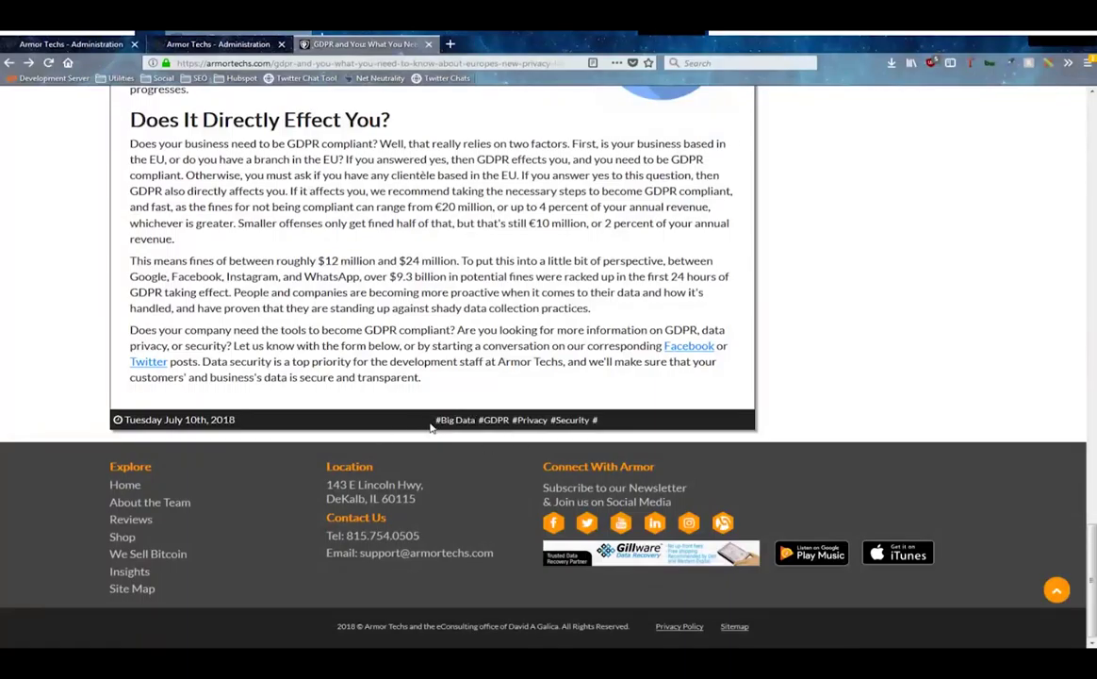
pyautogui.moveTo(432, 421); pyautogui.dragTo(566, 426)
pyautogui.click(558, 427)
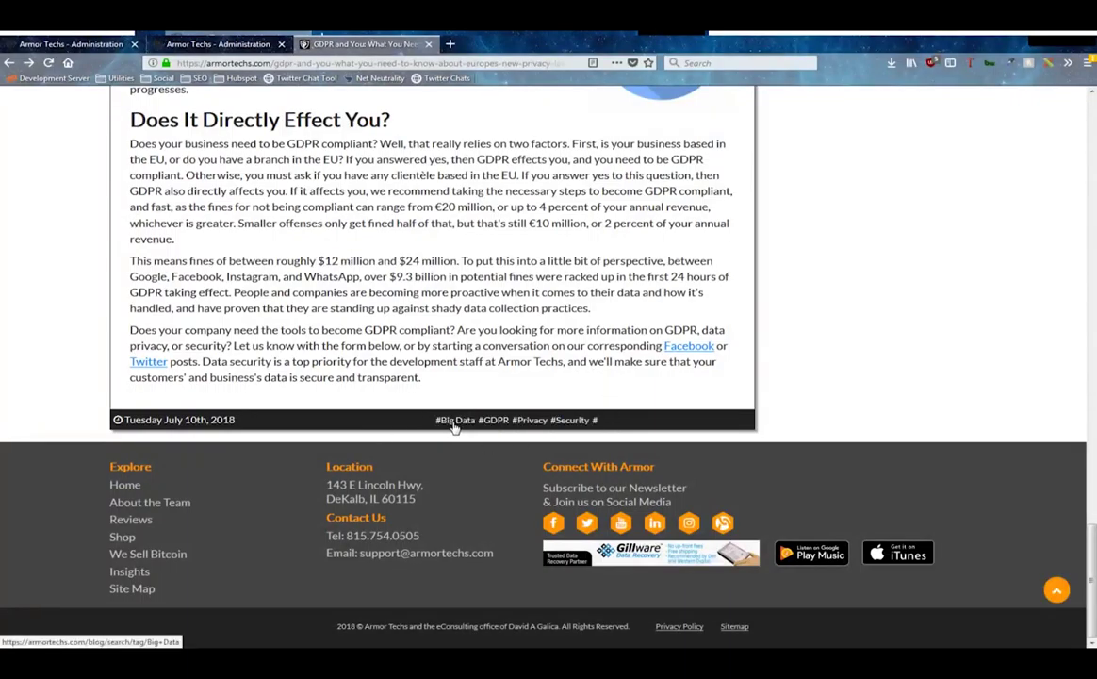
pyautogui.click(577, 422)
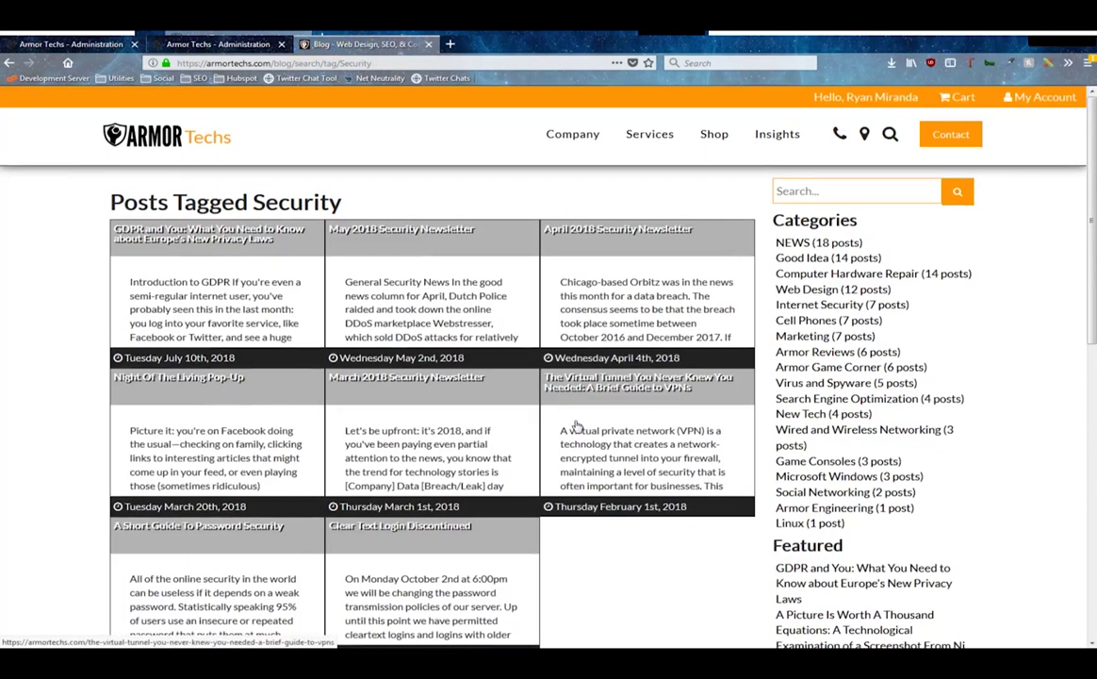
pyautogui.scroll(-2, 573, 177)
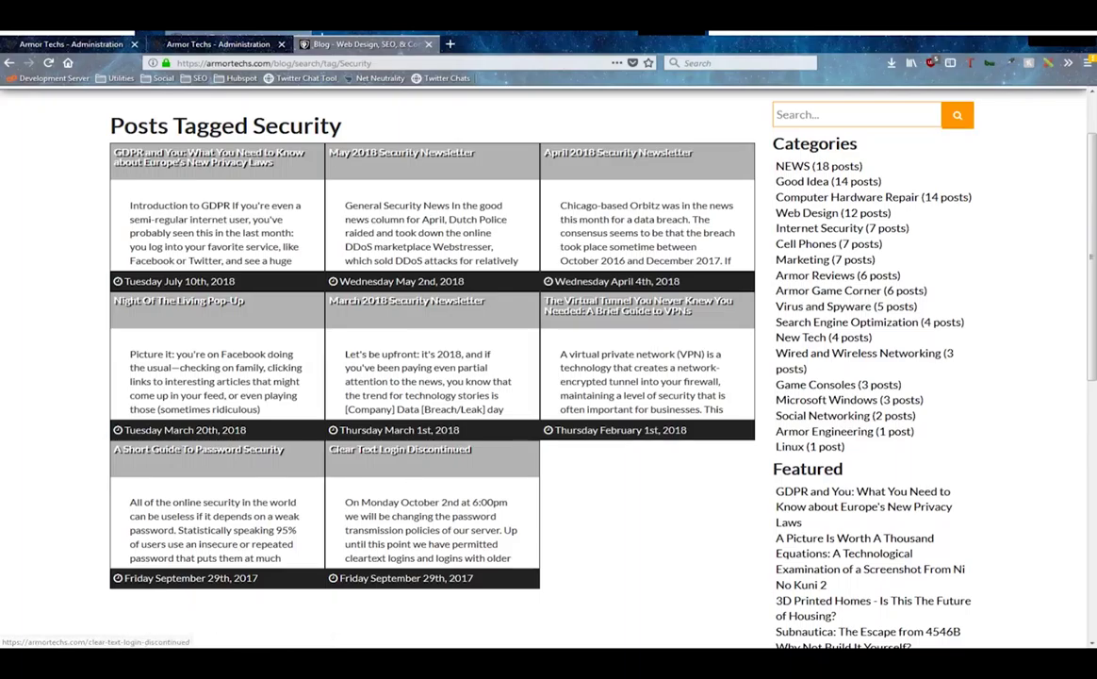
# Return to the new post form and examine the post settings from Meta Description to Social Media Integration.
pyautogui.click(196, 49)
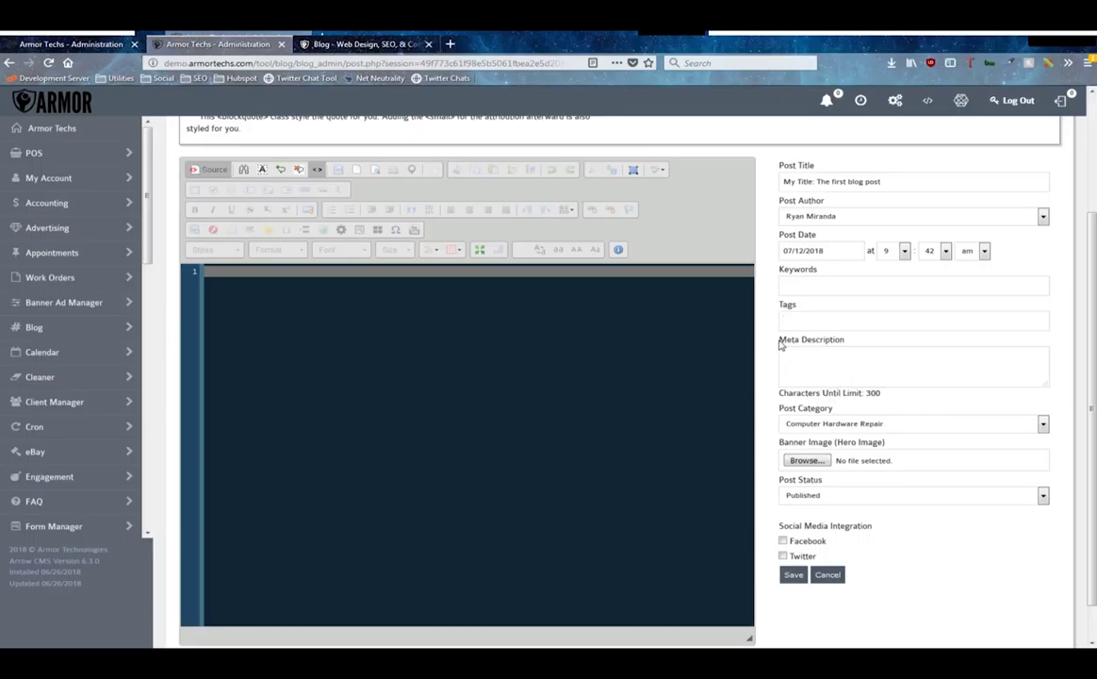
pyautogui.moveTo(781, 345); pyautogui.dragTo(852, 343)
pyautogui.click(843, 352)
pyautogui.moveTo(785, 359); pyautogui.dragTo(783, 344)
pyautogui.click(852, 344)
pyautogui.click(789, 577)
pyautogui.moveTo(779, 532); pyautogui.dragTo(827, 545)
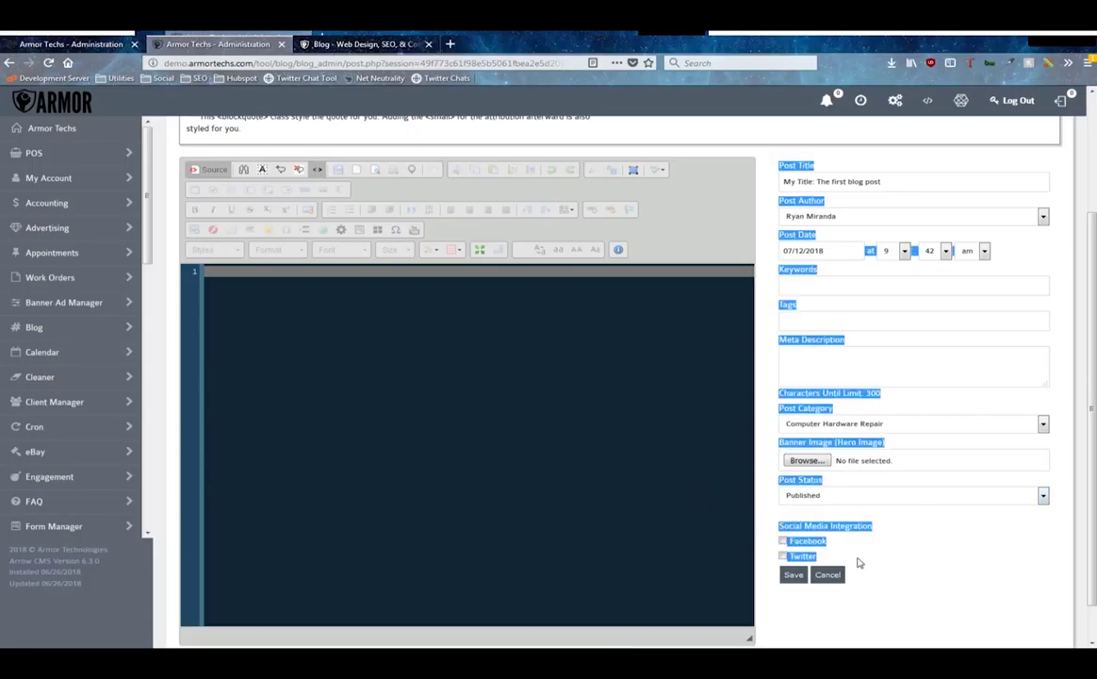
pyautogui.click(595, 345)
pyautogui.scroll(3, 651, 292)
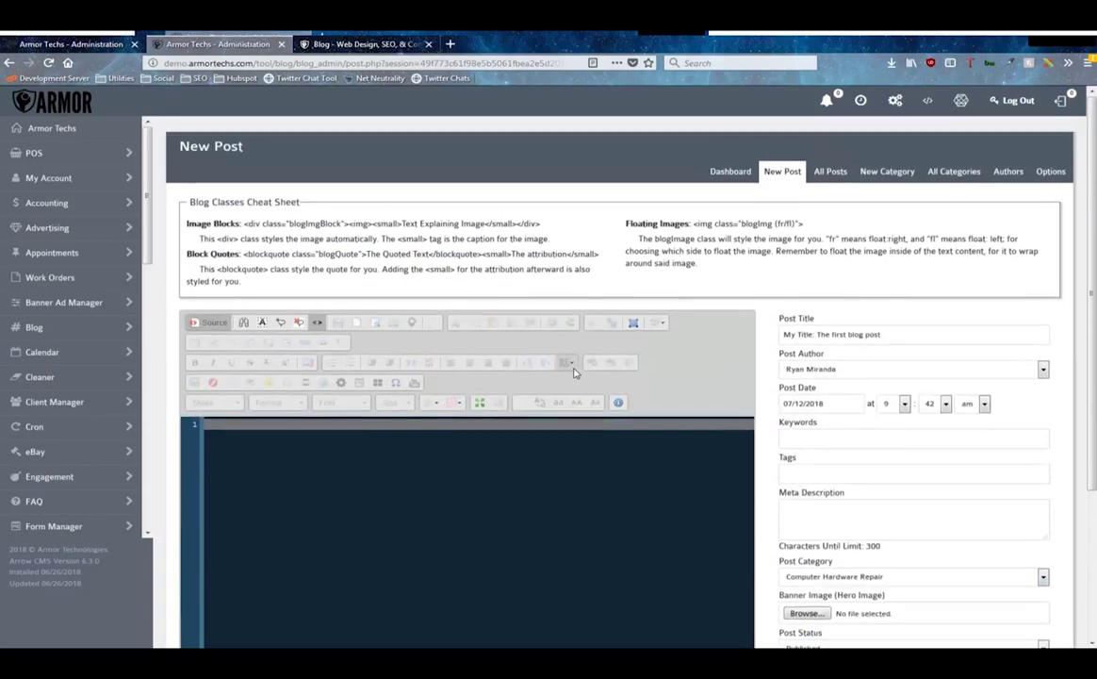
# Reopen the GDPR article on the public blog and examine its social media and email sharing options.
pyautogui.click(311, 44)
pyautogui.click(243, 202)
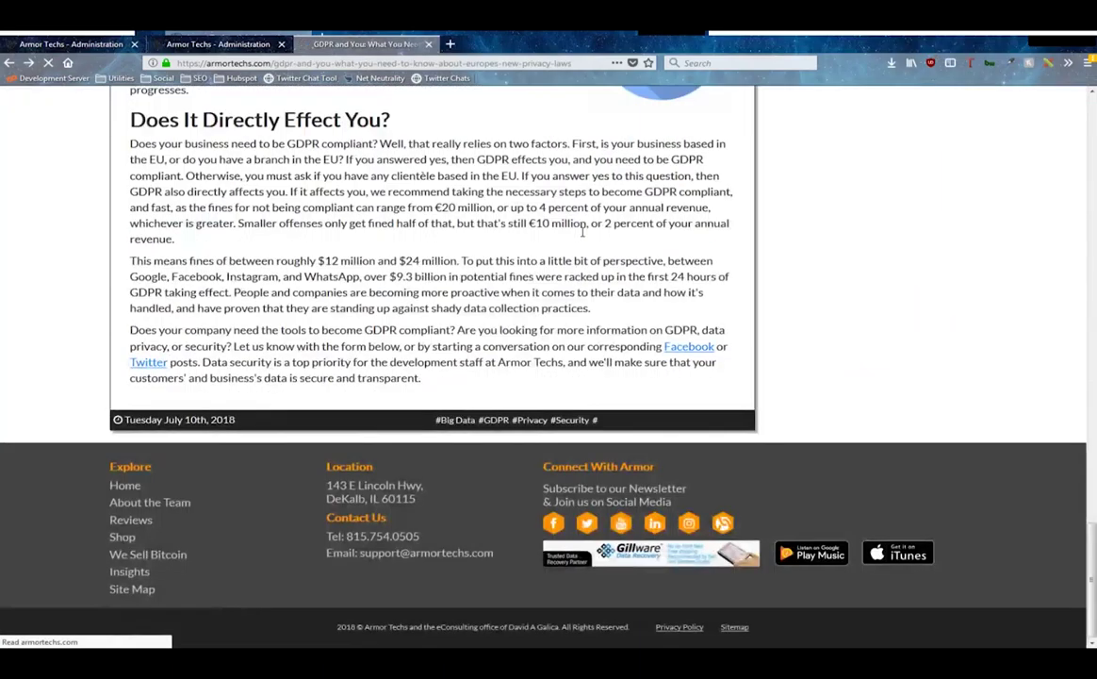
pyautogui.scroll(15, 420, 289)
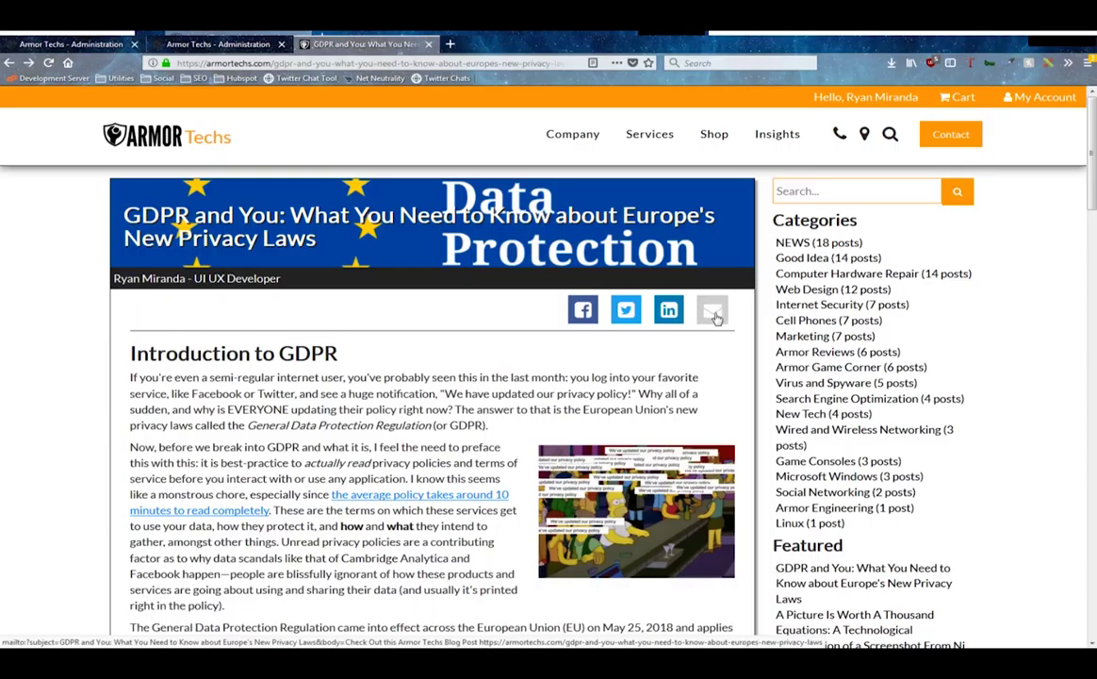
# Return to the blog administration, leave the new post form for the Blog Dashboard, and look over its post sections.
pyautogui.click(216, 44)
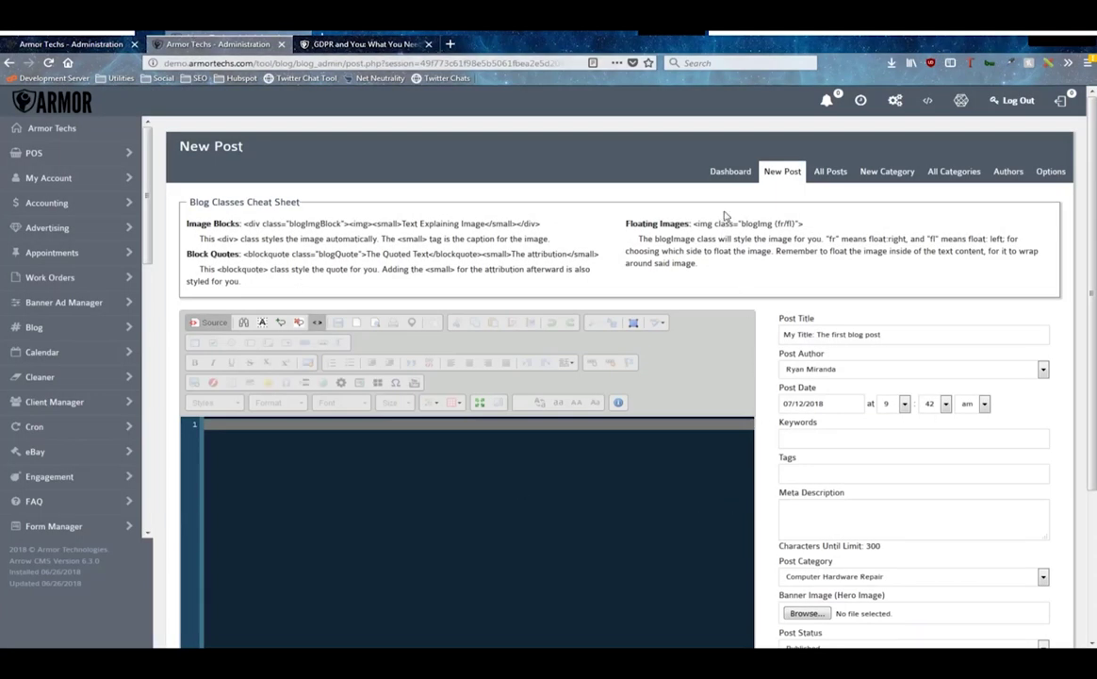
pyautogui.scroll(-3, 726, 216)
pyautogui.scroll(3, 727, 216)
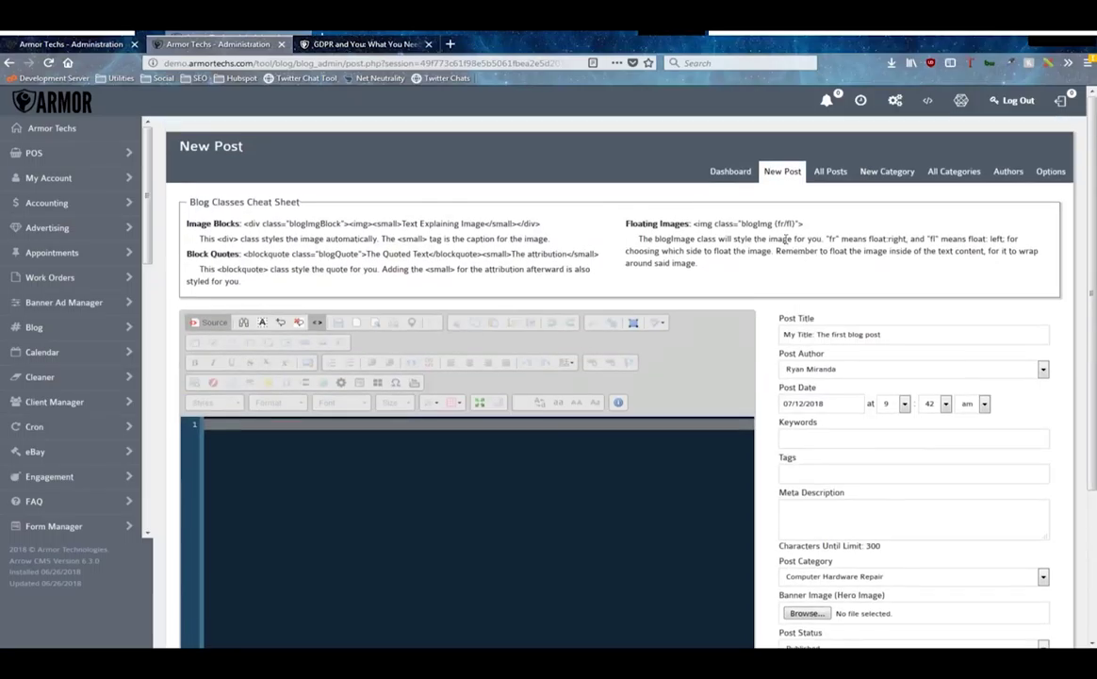
pyautogui.click(730, 177)
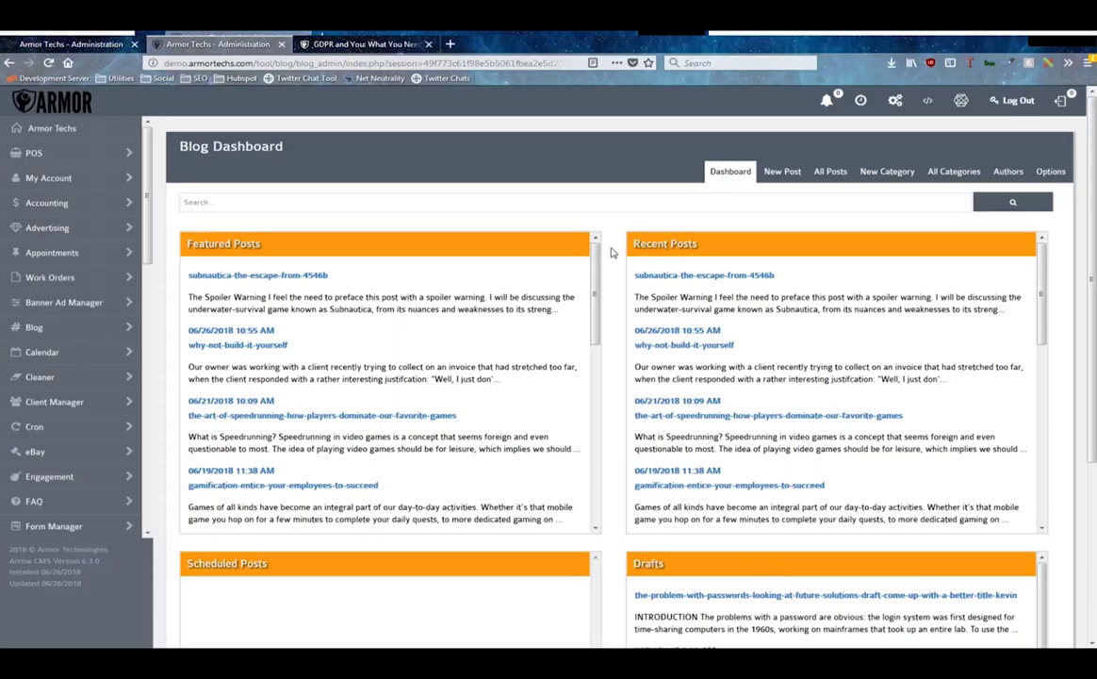
pyautogui.scroll(-3, 611, 247)
pyautogui.scroll(3, 608, 250)
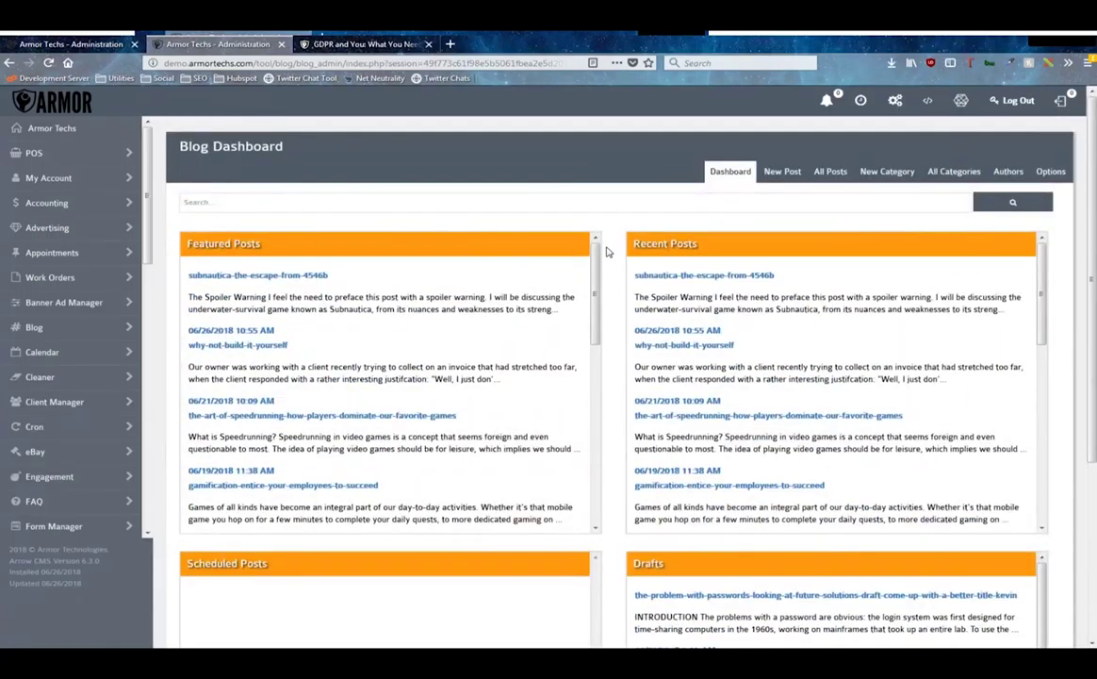